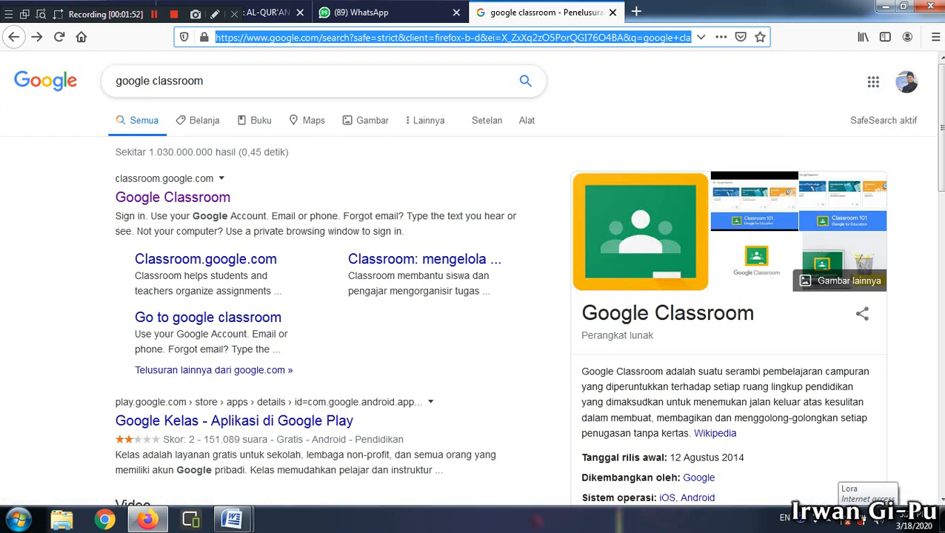
Step: Search Google for "google classroom" and open the Google Classroom site from the results
left_click(206, 81)
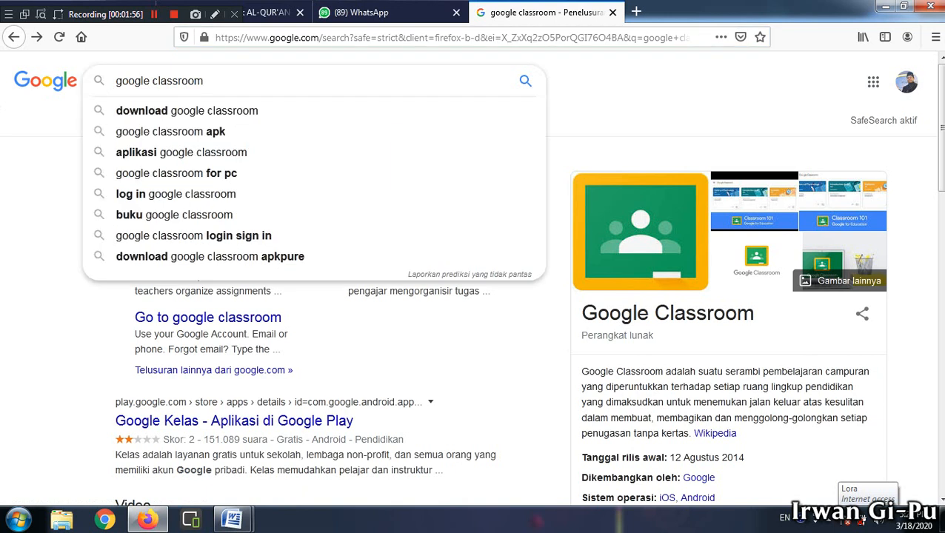
key("Return")
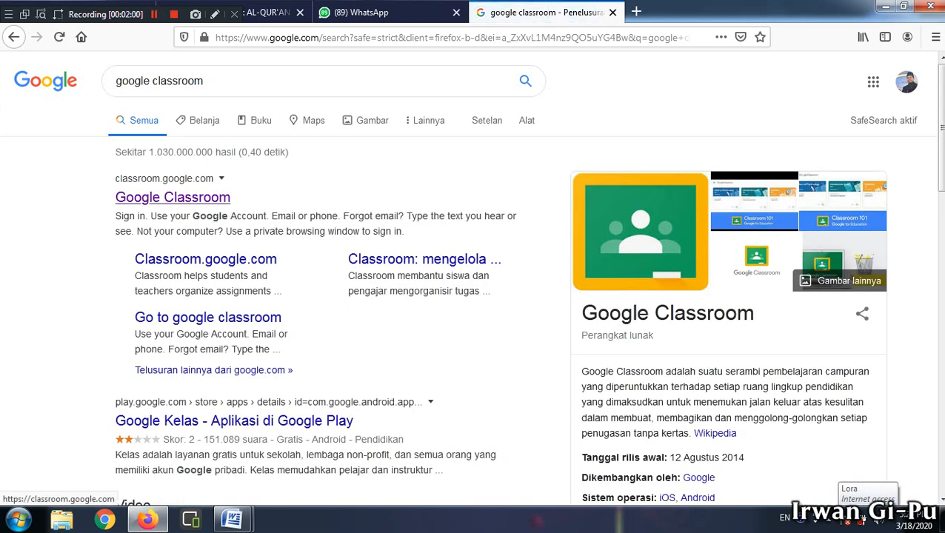
left_click(173, 197)
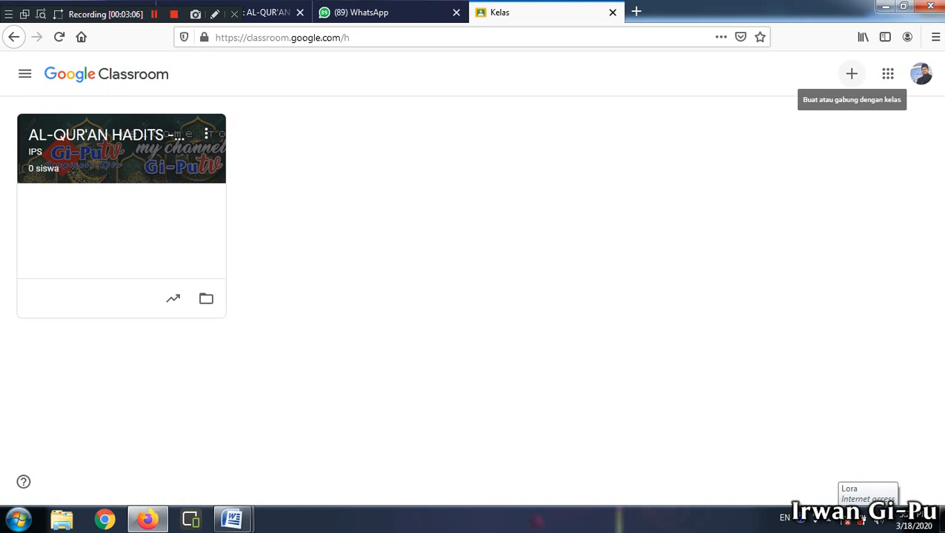
Step: Start creating a new class and accept the notice about not using Classroom at a school with students
left_click(852, 73)
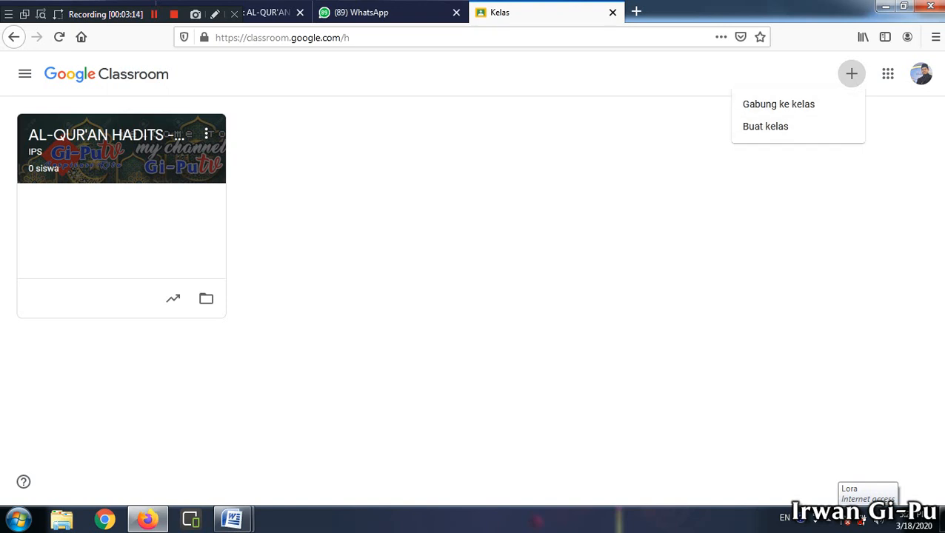
left_click(765, 126)
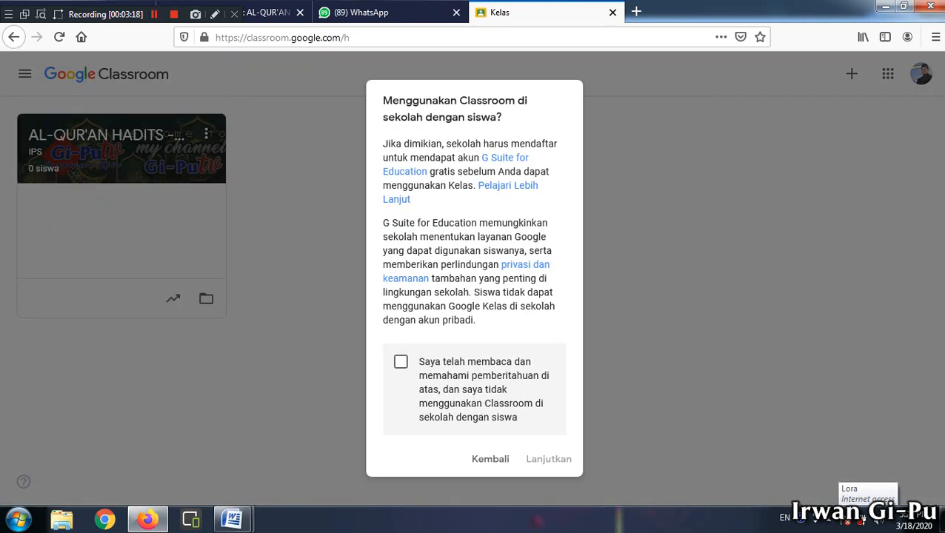
left_click(400, 361)
left_click(549, 459)
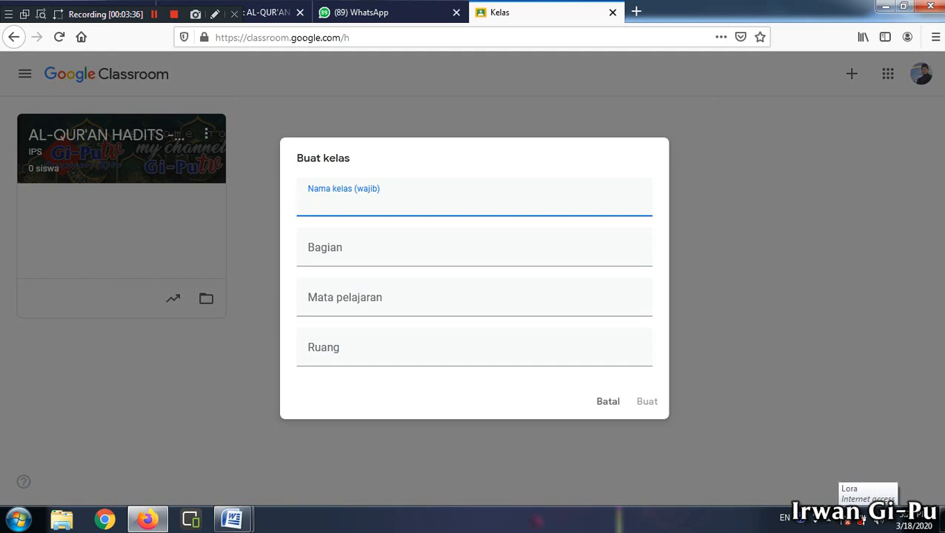
Step: Name the new class "AL-QUR'AN HADITS - IPS" and set its section to "KELAS X IPS"
type("AL-QUR'AN HADI")
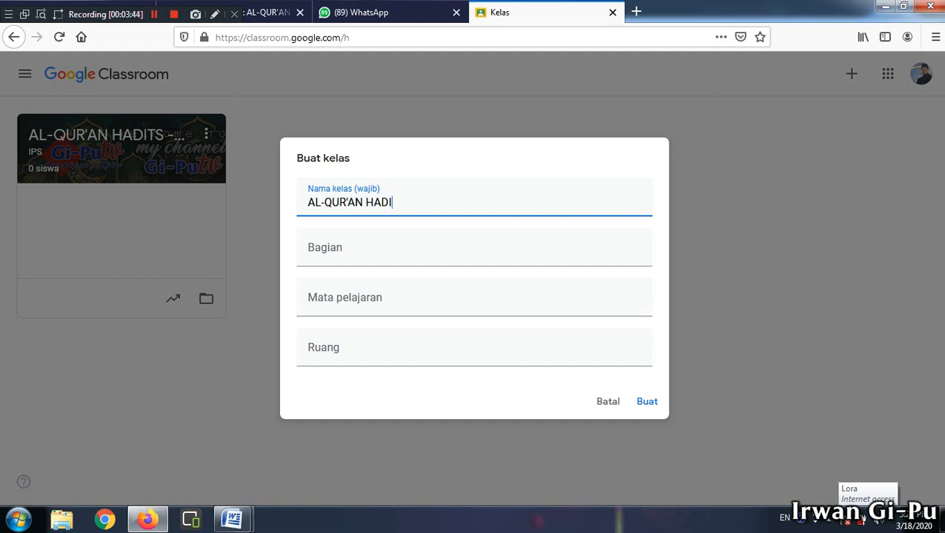
type("TS - IPA")
key("BackSpace")
type("S")
left_click(320, 248)
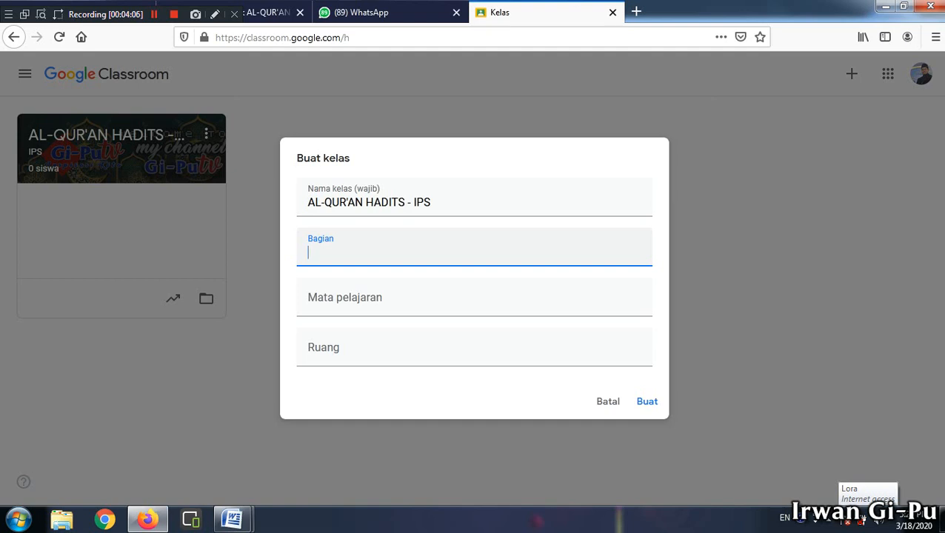
type("KELAS X IPS")
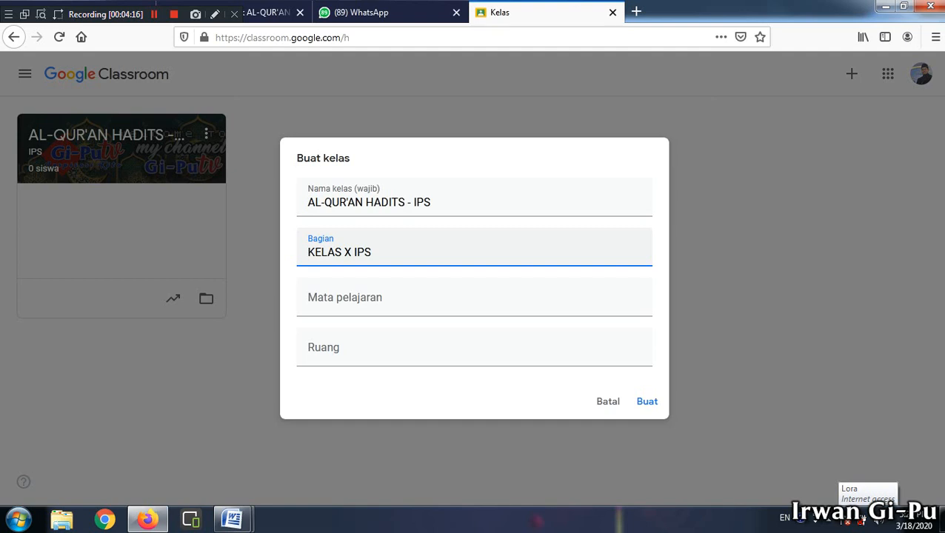
Step: Set the subject to "AL-QUR'AN HADITS" and the room to 1, create the class, and dismiss the announcement tip
left_click(444, 298)
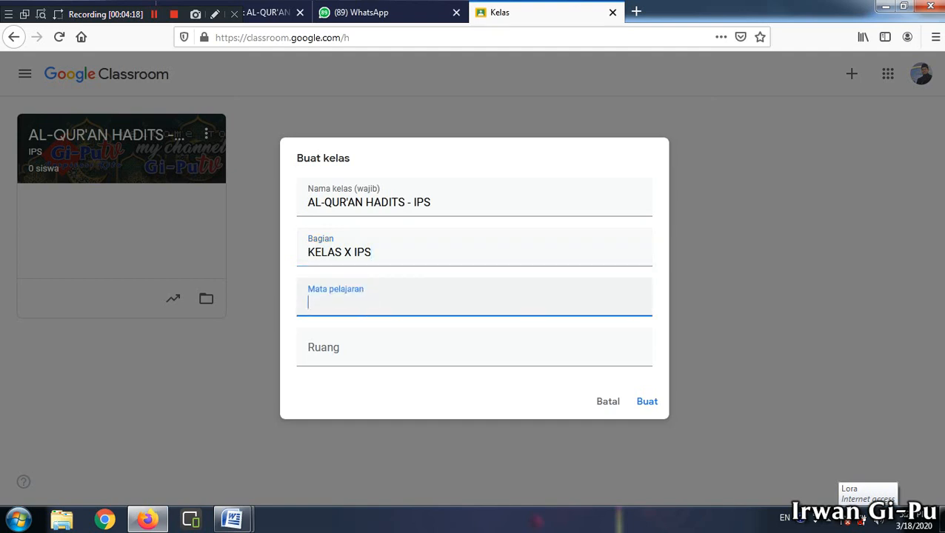
type("AL-QUR'AN HA")
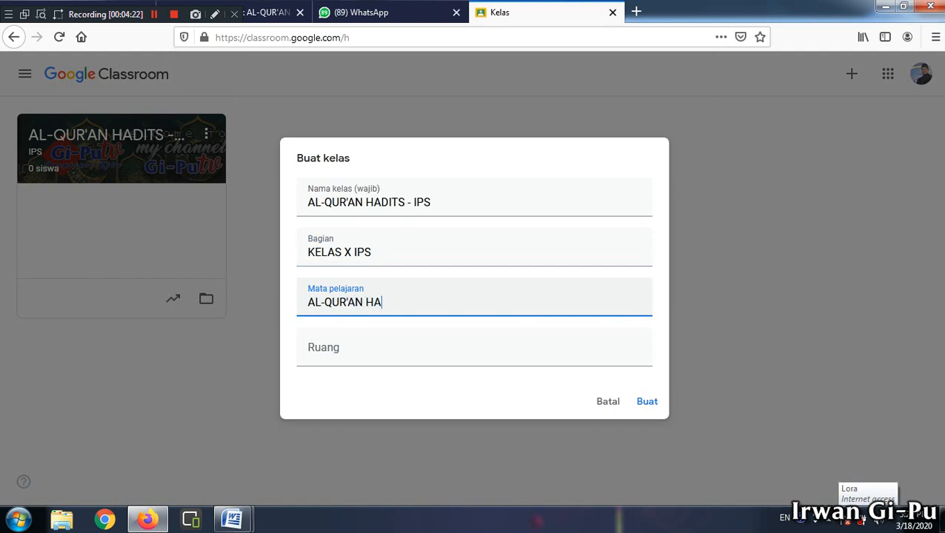
type("DITS")
left_click(334, 348)
type("1")
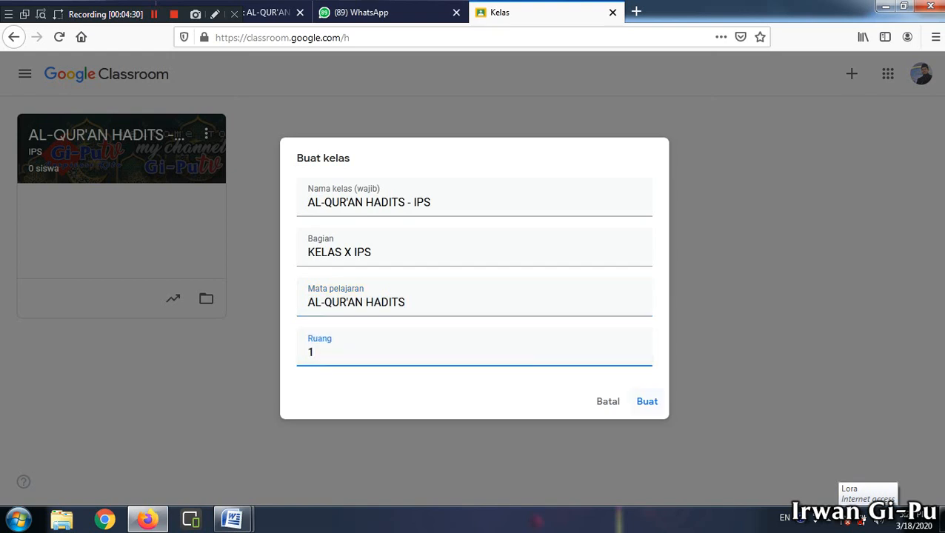
key("Return")
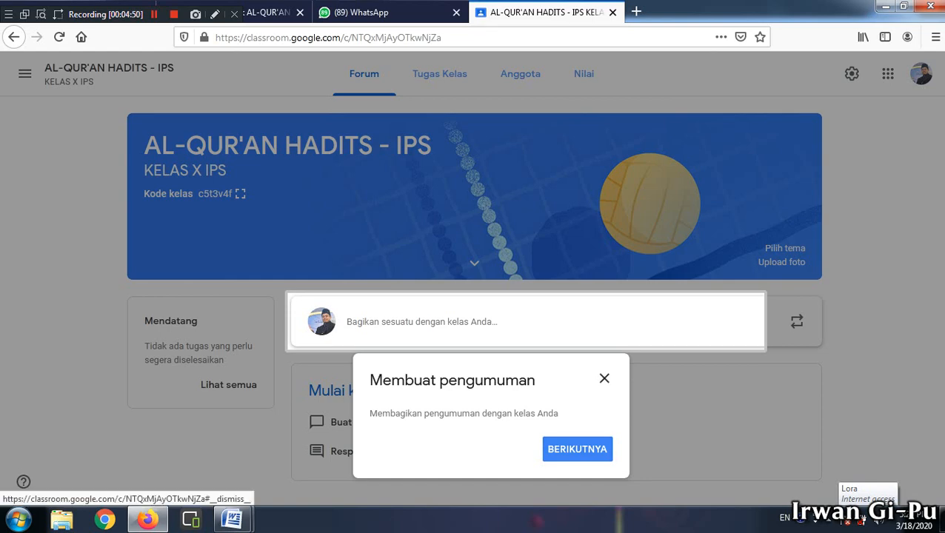
left_click(604, 379)
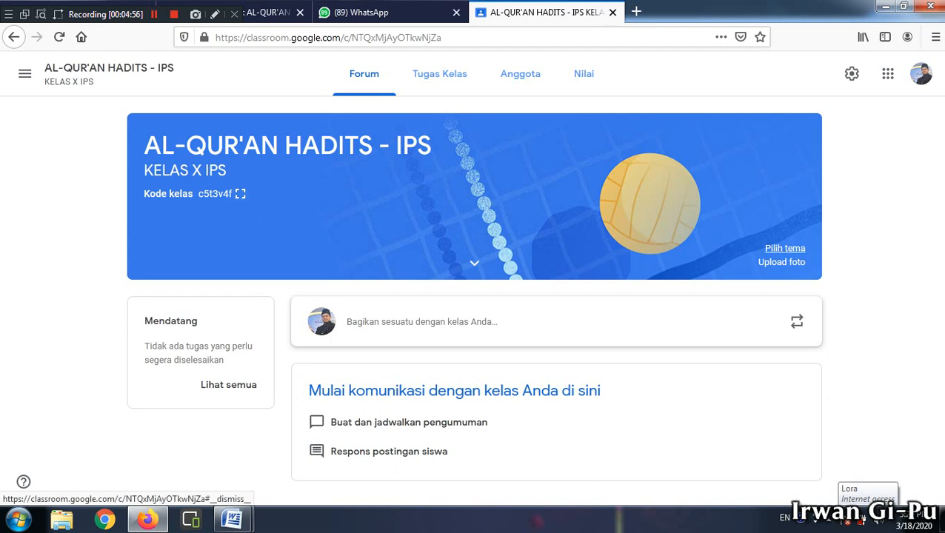
Step: Browse the class theme gallery's Umum, Bahasa & Sejarah and Lainnya categories without choosing a theme
left_click(784, 248)
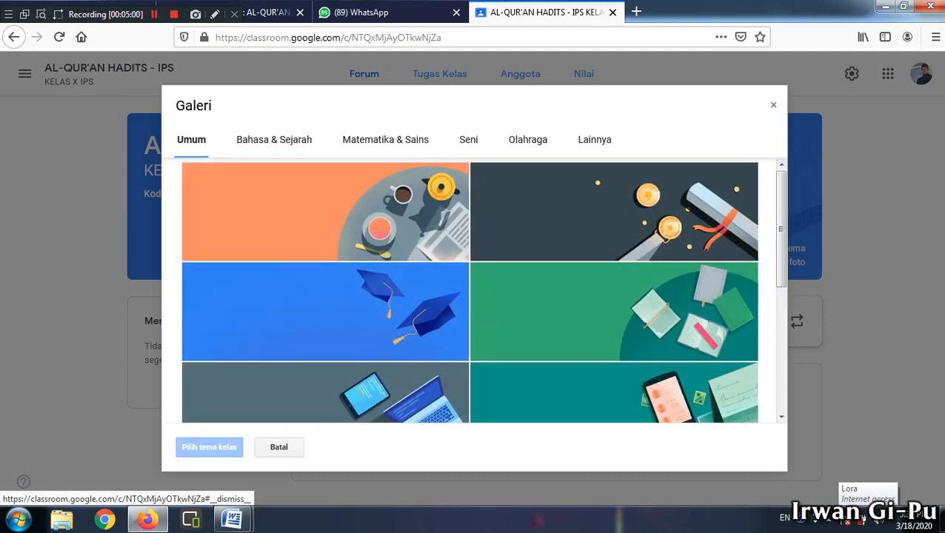
scroll(469, 288, "down", 2)
scroll(470, 289, "down", 3)
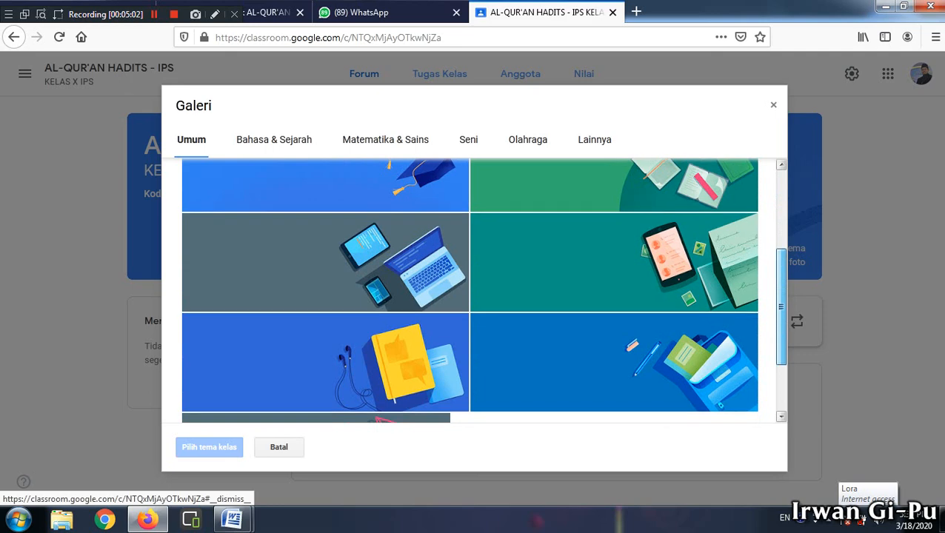
scroll(469, 289, "up", 2)
scroll(470, 289, "up", 3)
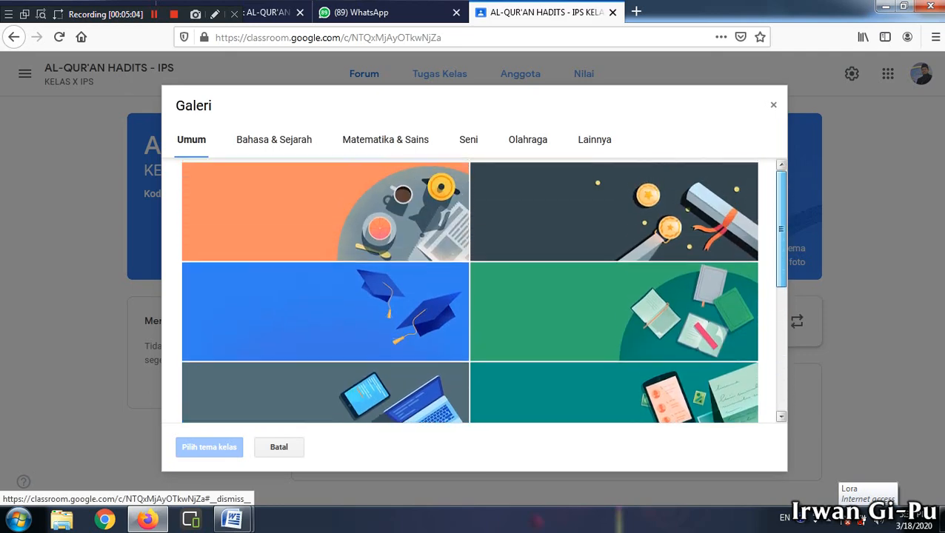
left_click(274, 139)
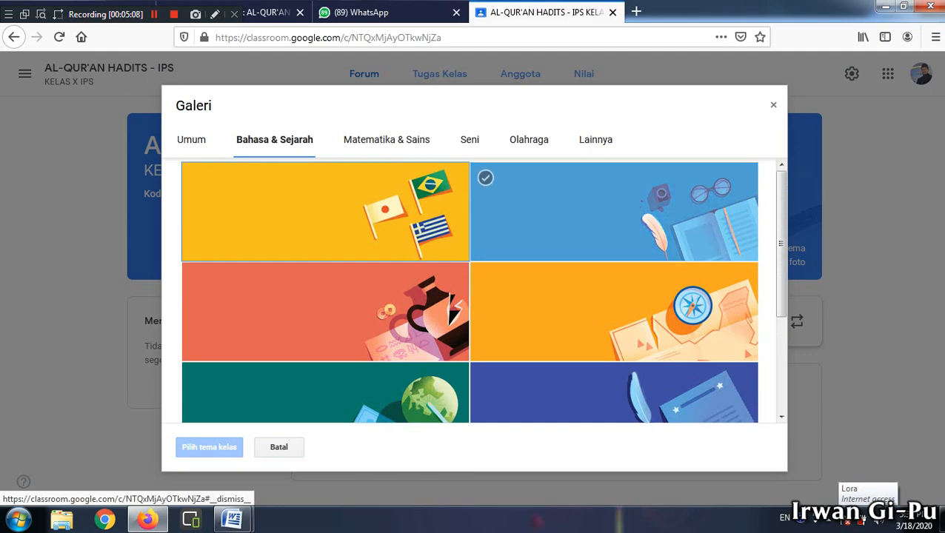
scroll(470, 290, "down", 2)
scroll(470, 290, "down", 2)
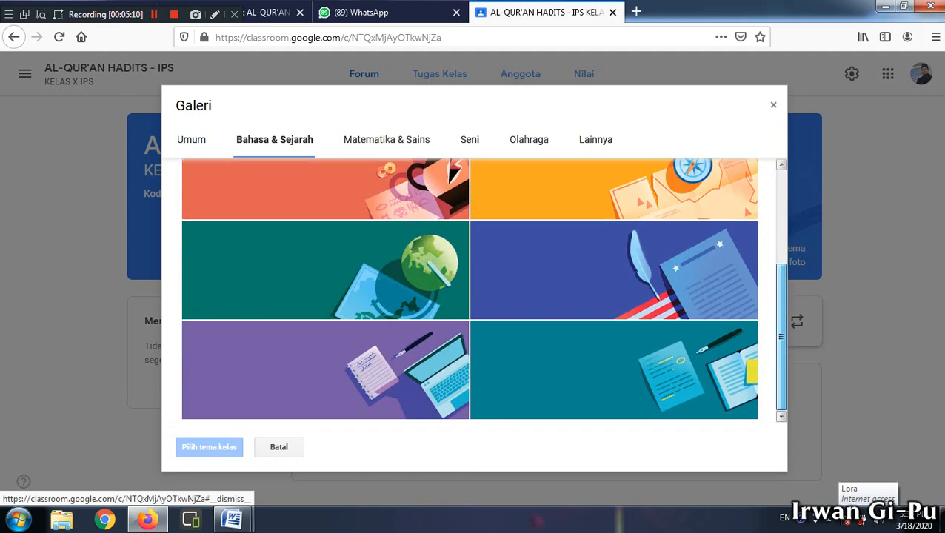
scroll(470, 290, "up", 4)
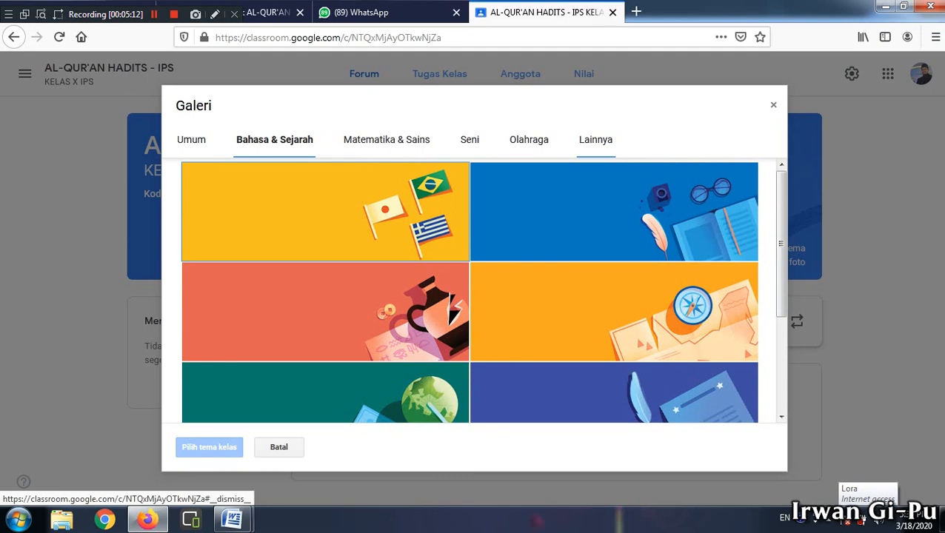
left_click(595, 139)
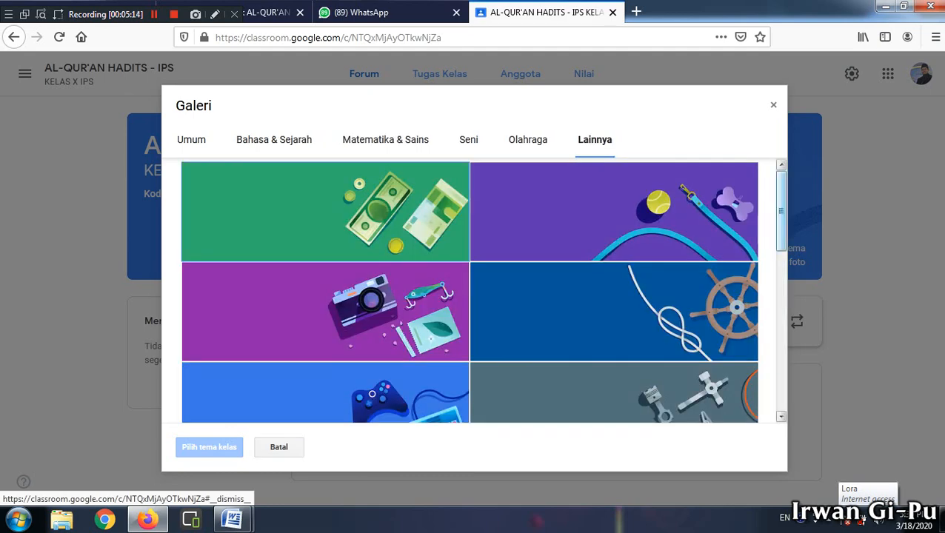
scroll(469, 290, "down", 6)
scroll(470, 291, "down", 2)
scroll(469, 290, "up", 7)
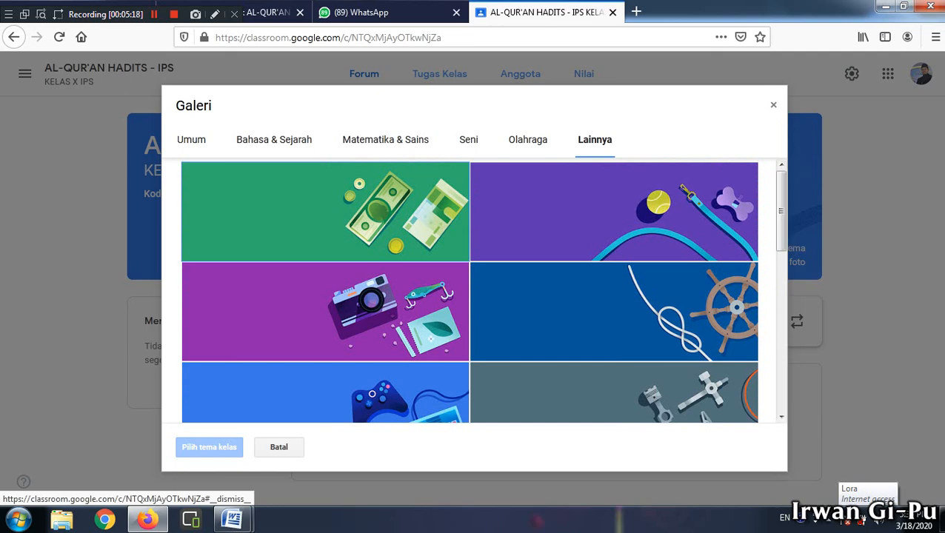
left_click(774, 105)
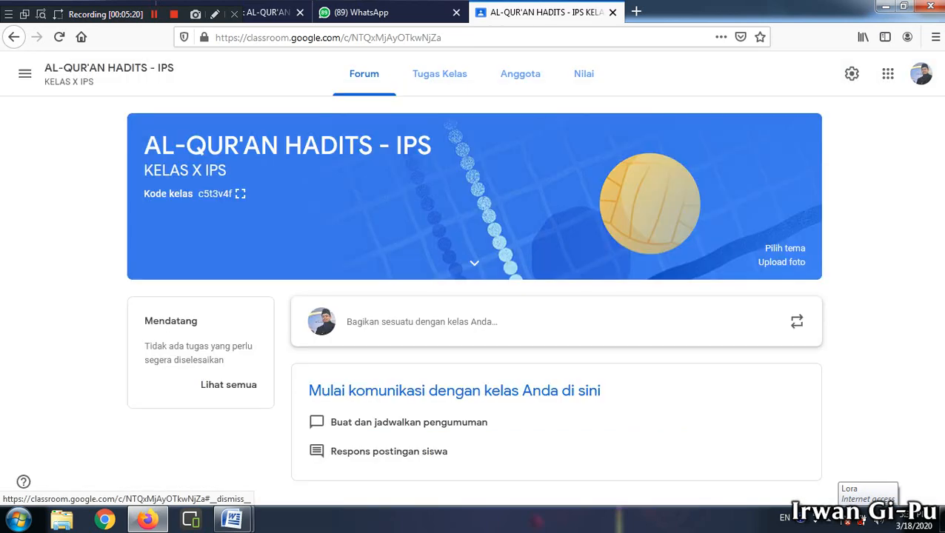
Step: Upload the image 20191204_061521 from the computer's Youtube folder for the class header
left_click(781, 263)
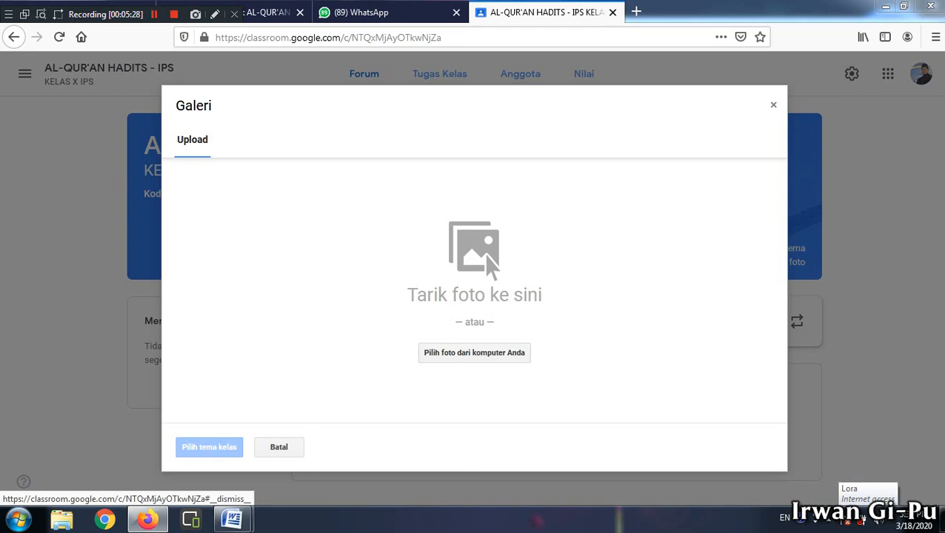
left_click(474, 354)
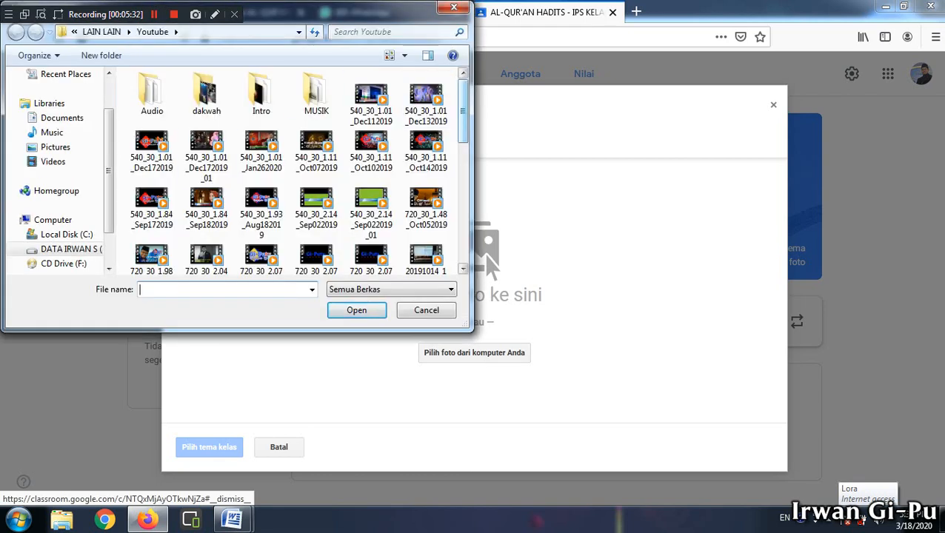
scroll(483, 254, "down", 3)
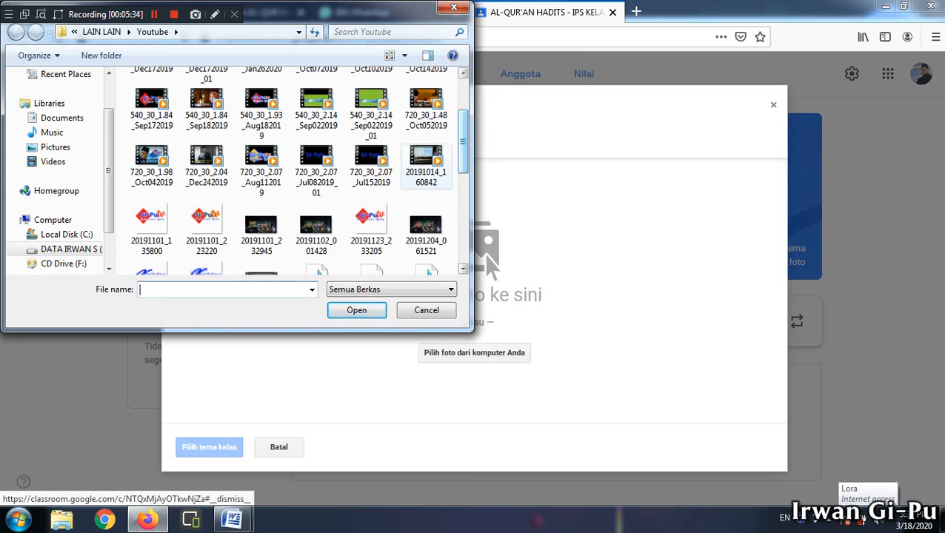
left_click(426, 230)
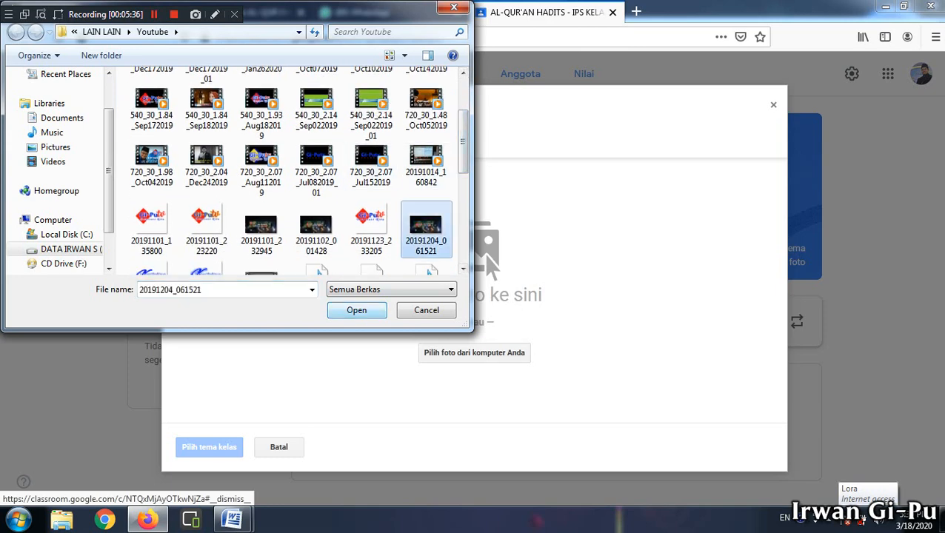
key("Return")
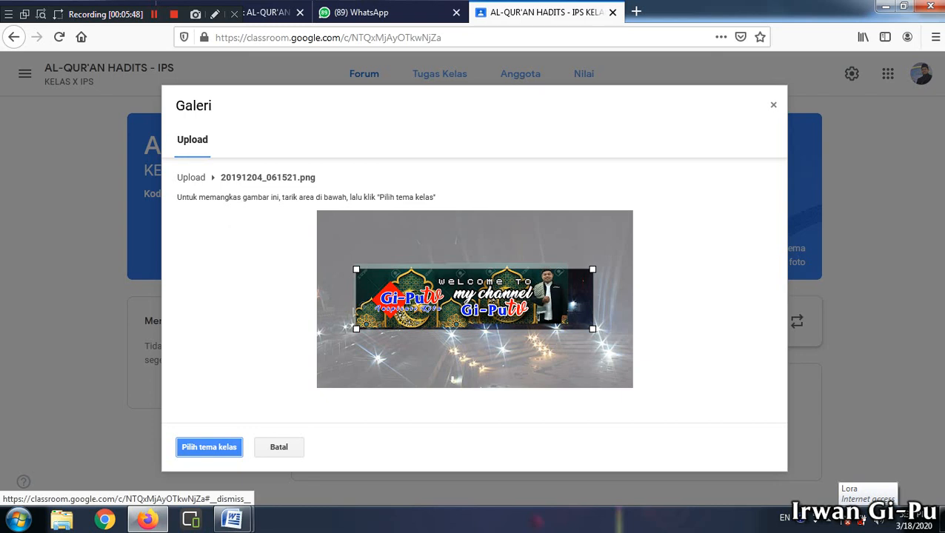
Step: Tighten the crop around the channel banner in the uploaded image and apply it as the class theme
left_click_drag(593, 329, 569, 323)
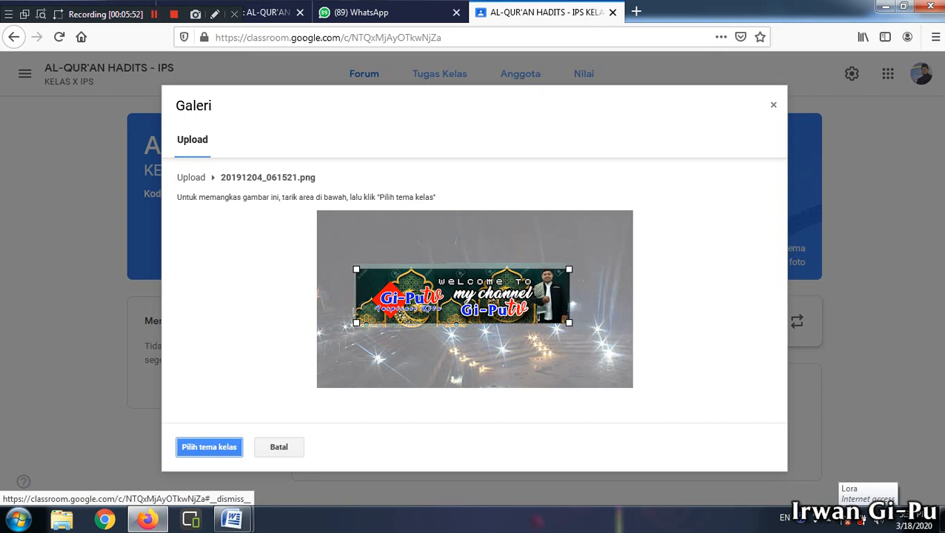
mouse_move(357, 269)
left_mouse_down()
mouse_move(348, 267)
mouse_move(355, 269)
left_mouse_up()
left_click_drag(463, 295, 461, 294)
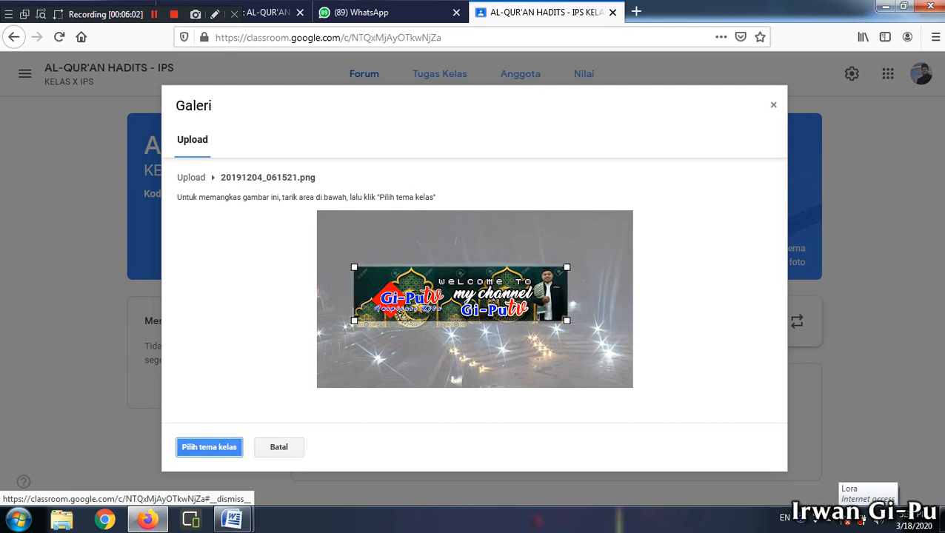
left_click(209, 447)
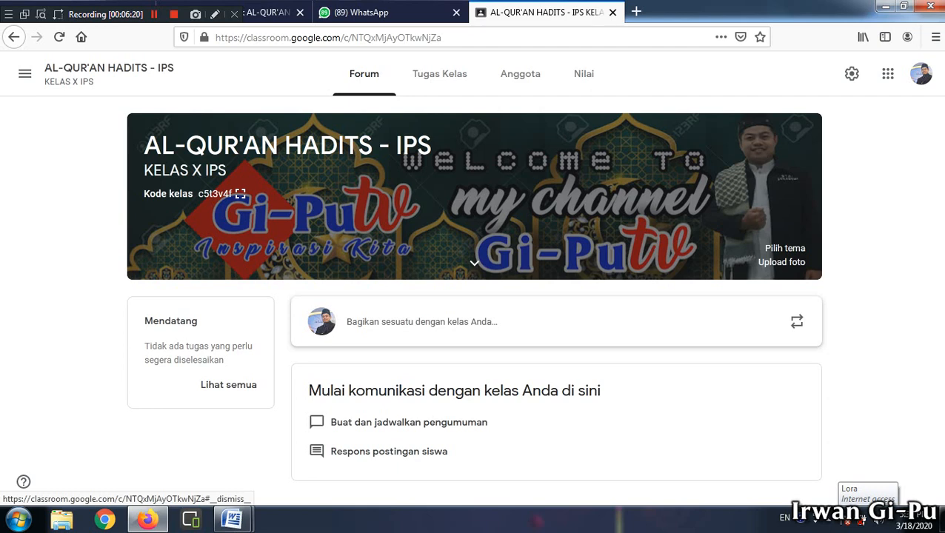
Step: Write the class announcement "Assalamu Alaikum Wr. Wb. Anak-anak yang sholeh, yuk kita bergabung di kelas baru, semoga betah ya.............."
left_click(422, 323)
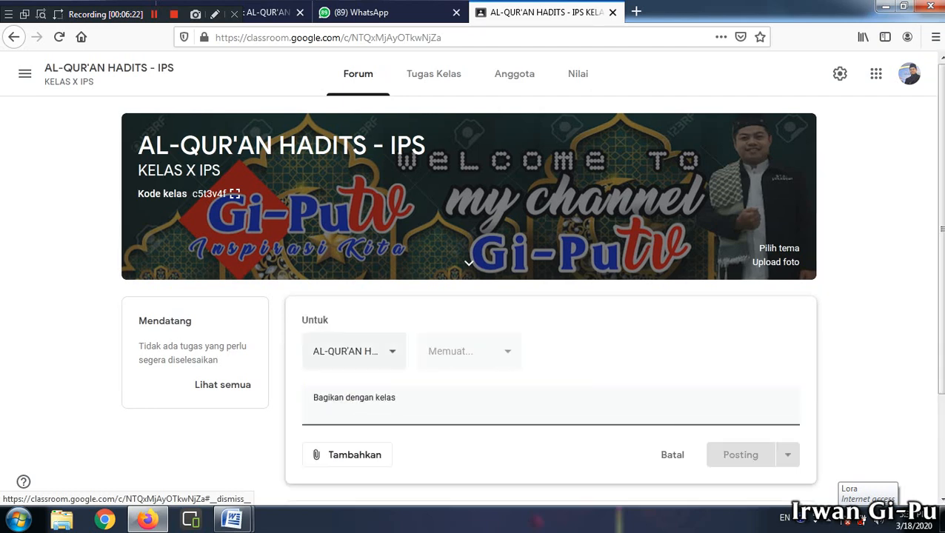
type("as")
key("BackSpace")
key("BackSpace")
type("Assalamu Alaikum Wr. Wb. ")
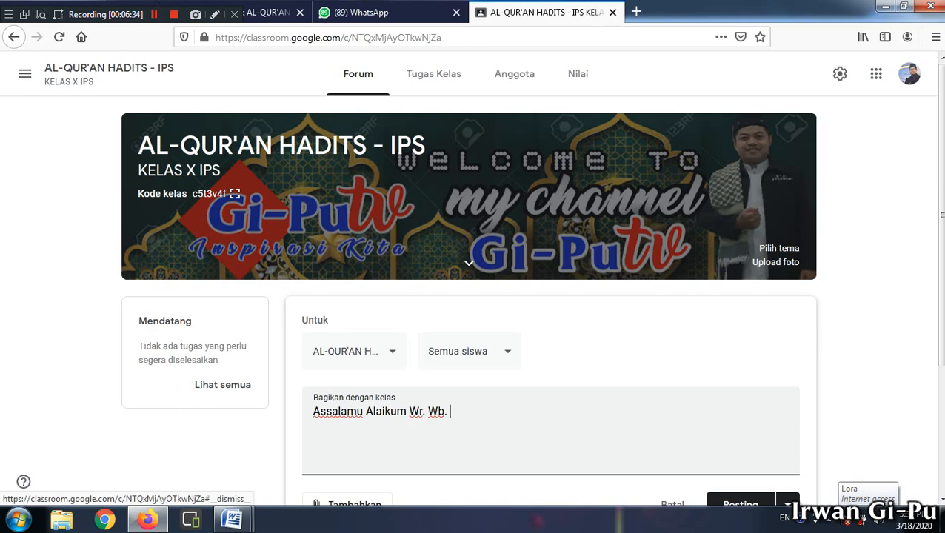
type("Anak-anak yang shole")
key("BackSpace")
type("eh")
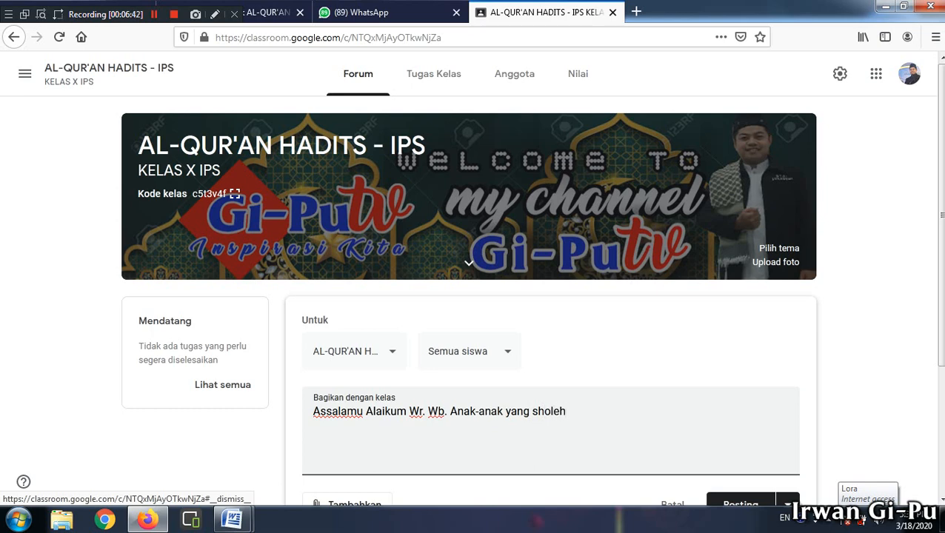
type(", yuk kita b")
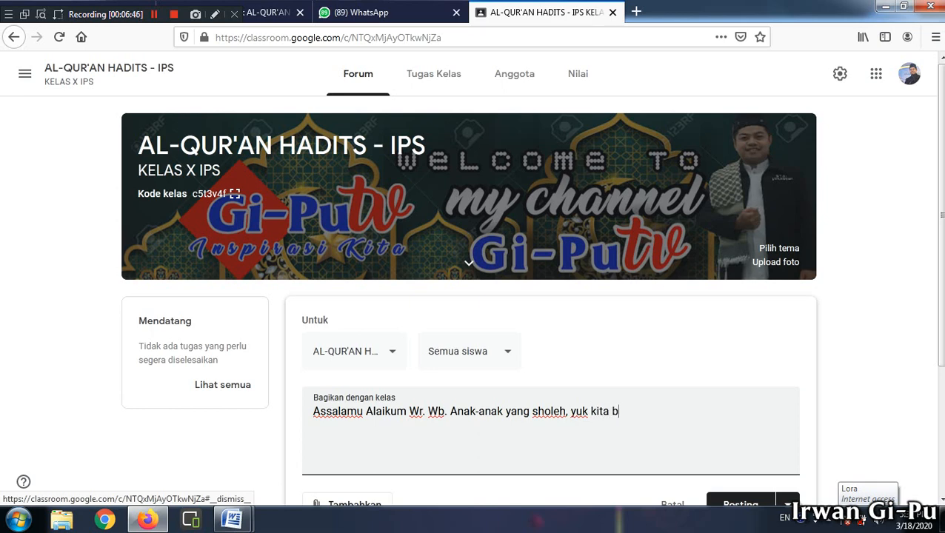
type("ergabung di kel")
type("as")
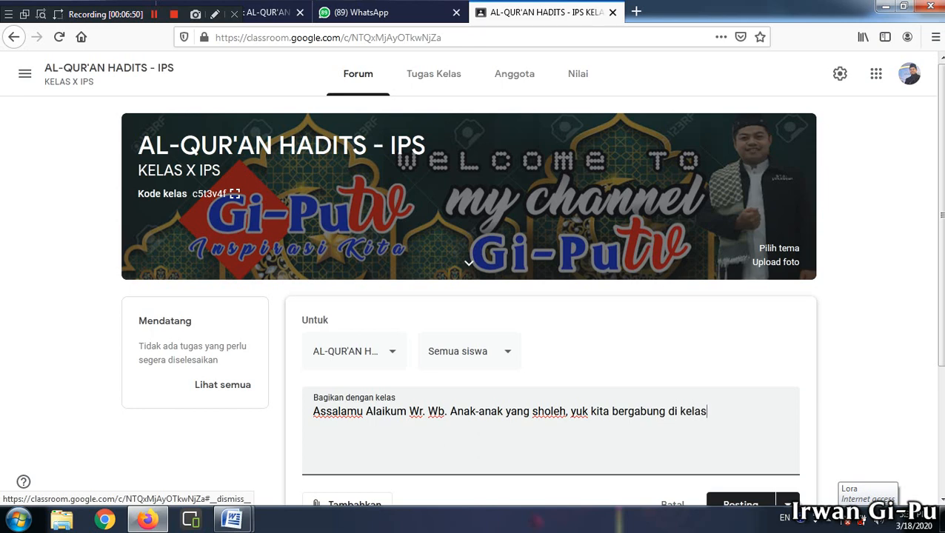
type(" baru, semoga")
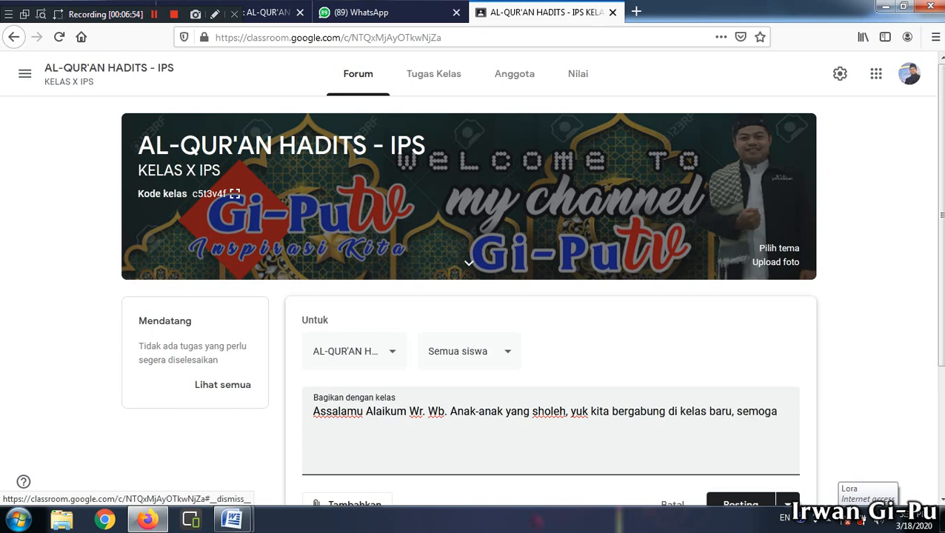
type(" betah ya.............")
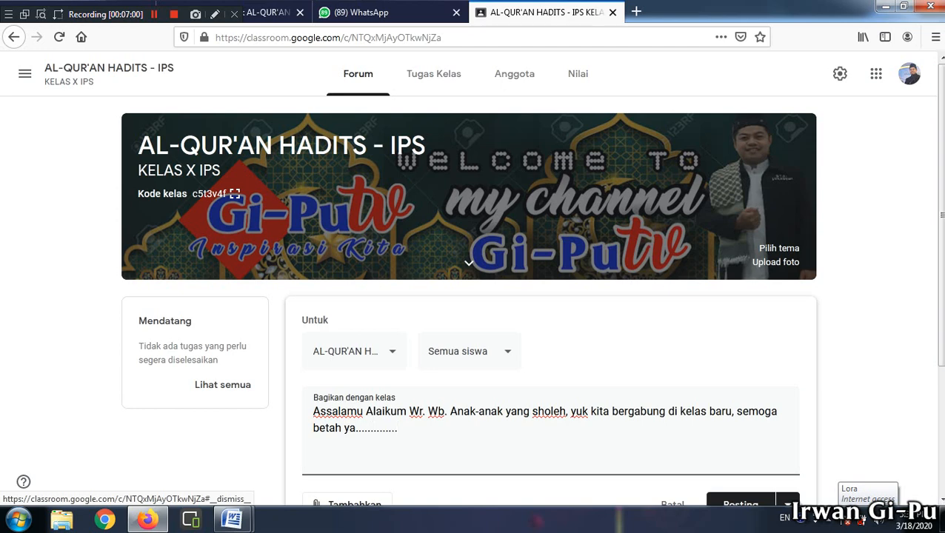
Step: Look over the attachment types for the announcement without adding one, and post it to all students
scroll(474, 297, "down", 3)
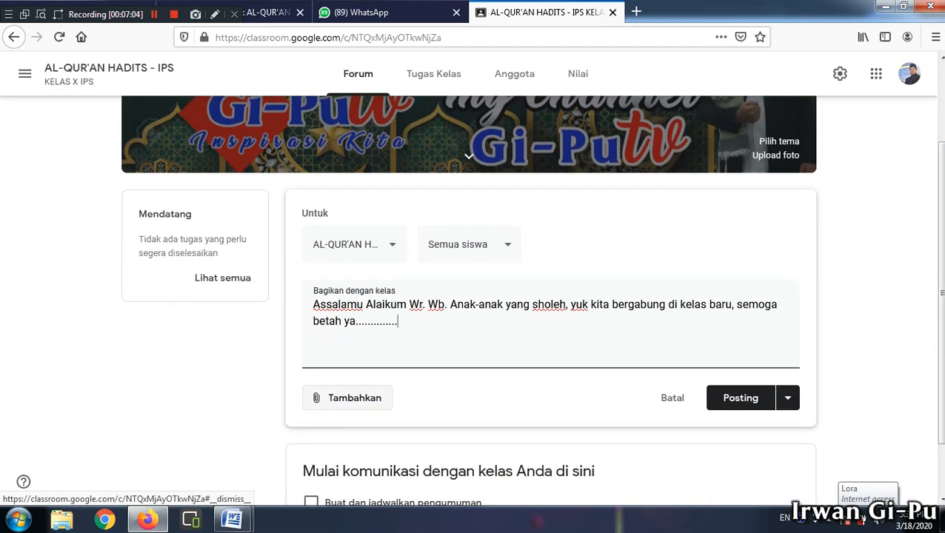
left_click(347, 398)
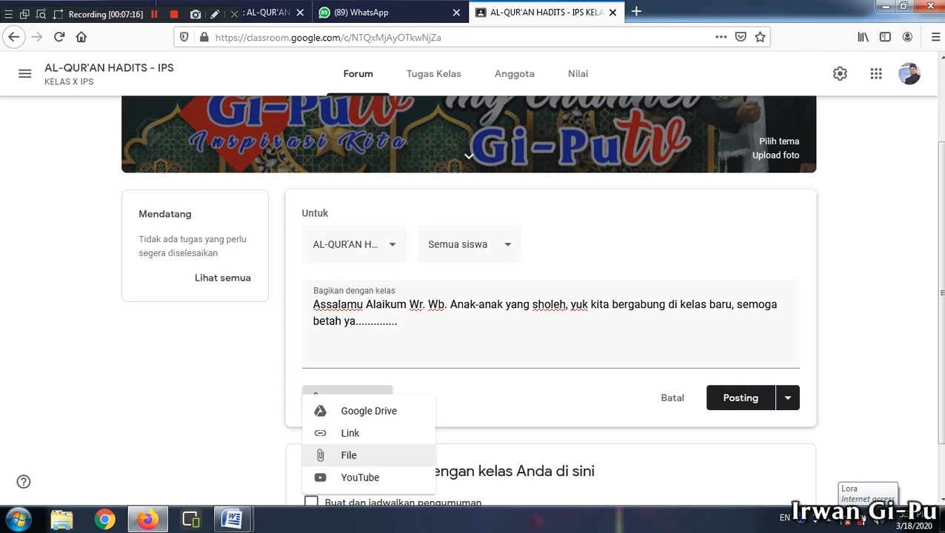
left_click(549, 402)
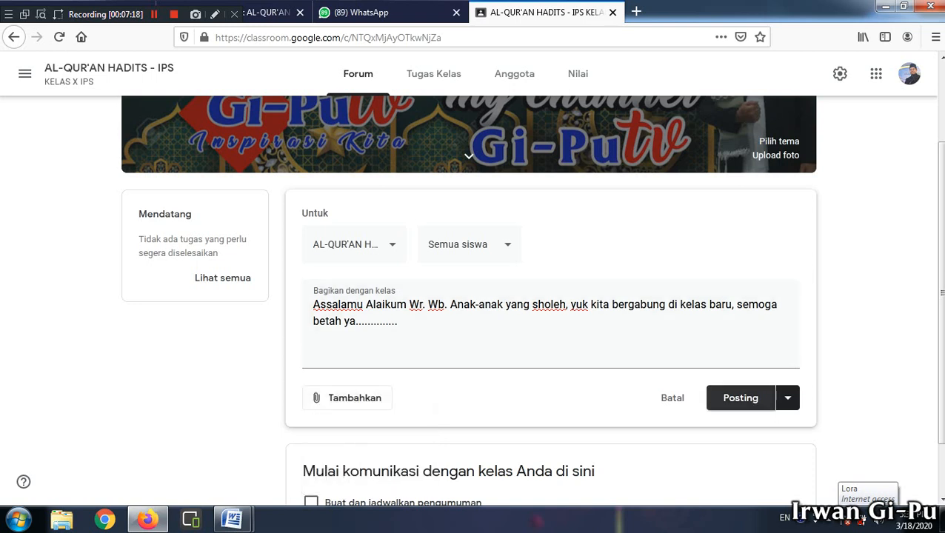
left_click(741, 398)
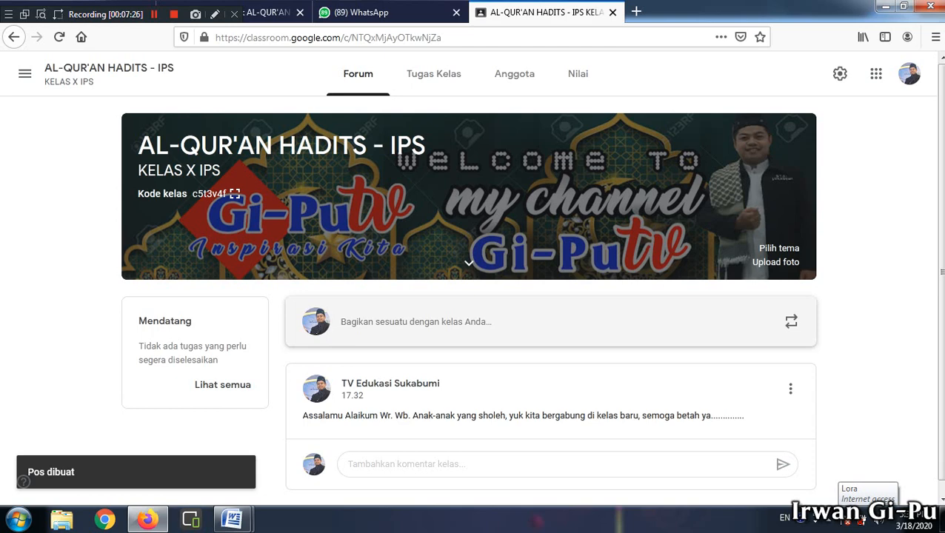
scroll(471, 278, "down", 1)
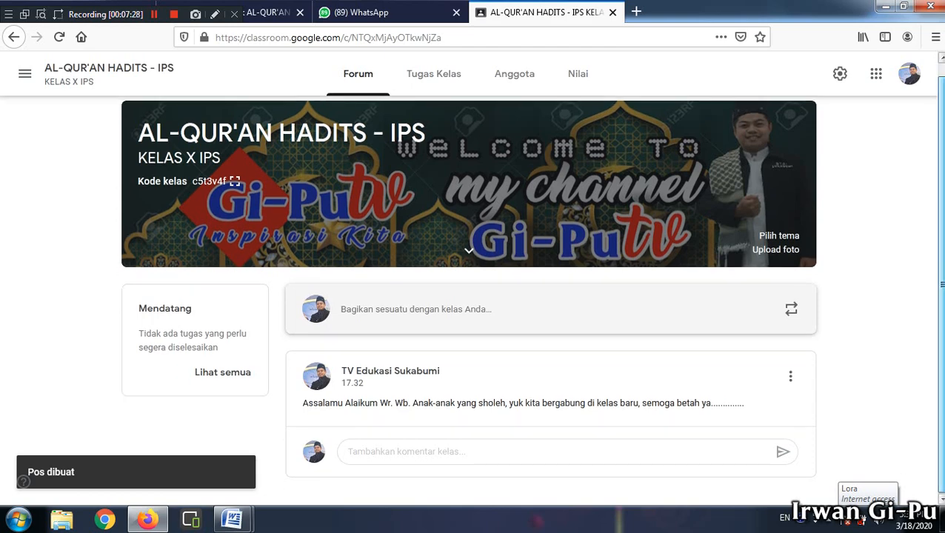
scroll(471, 278, "up", 1)
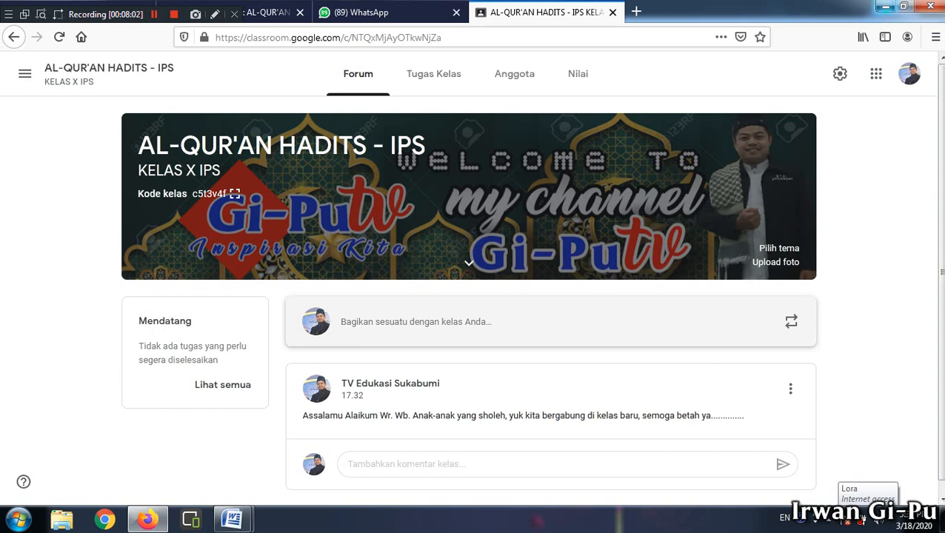
Step: Display the class code enlarged from the class header, select it for viewing, and close the enlarged view
left_click(234, 194)
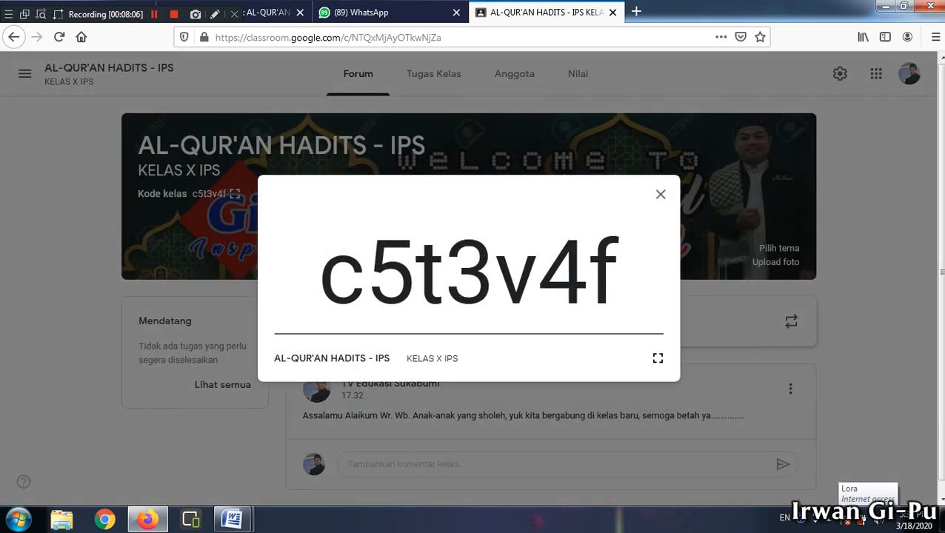
left_click_drag(320, 270, 619, 270)
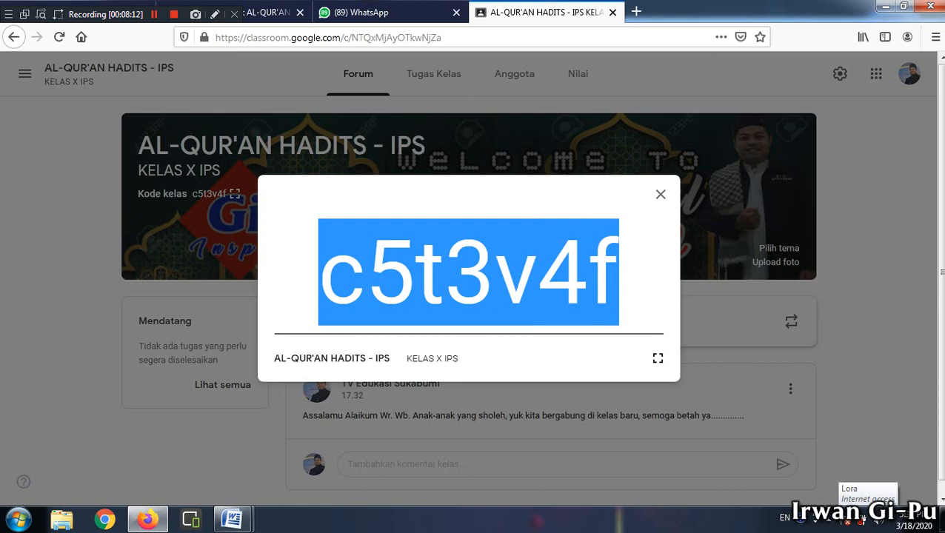
key("Escape")
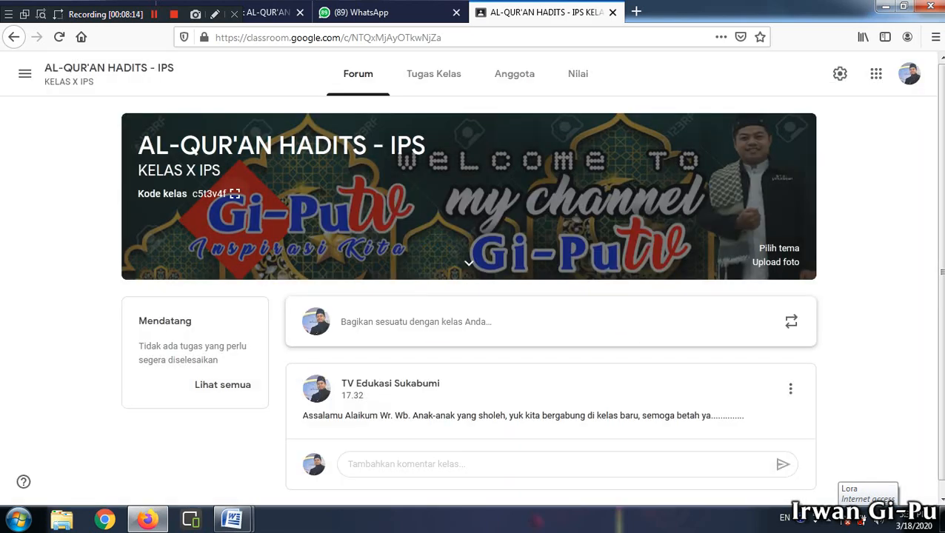
left_click(235, 194)
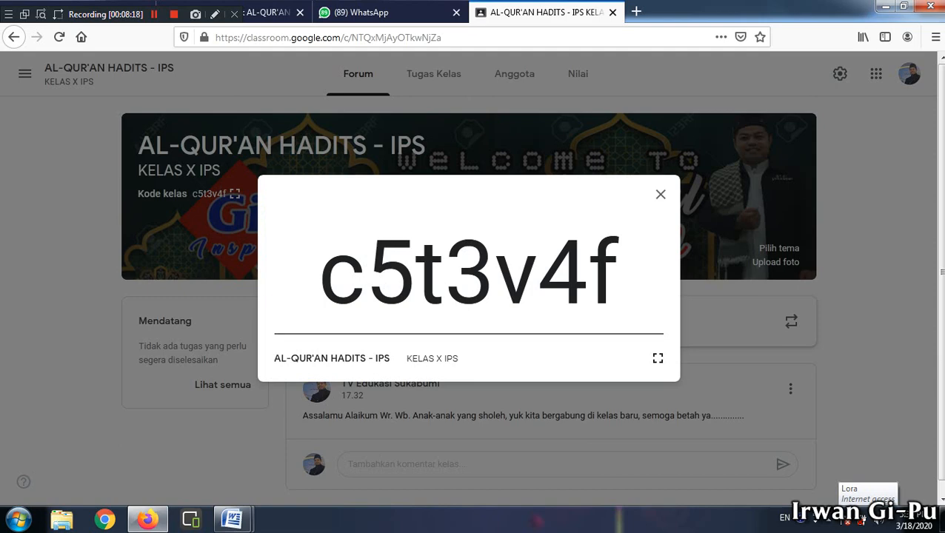
key("Escape")
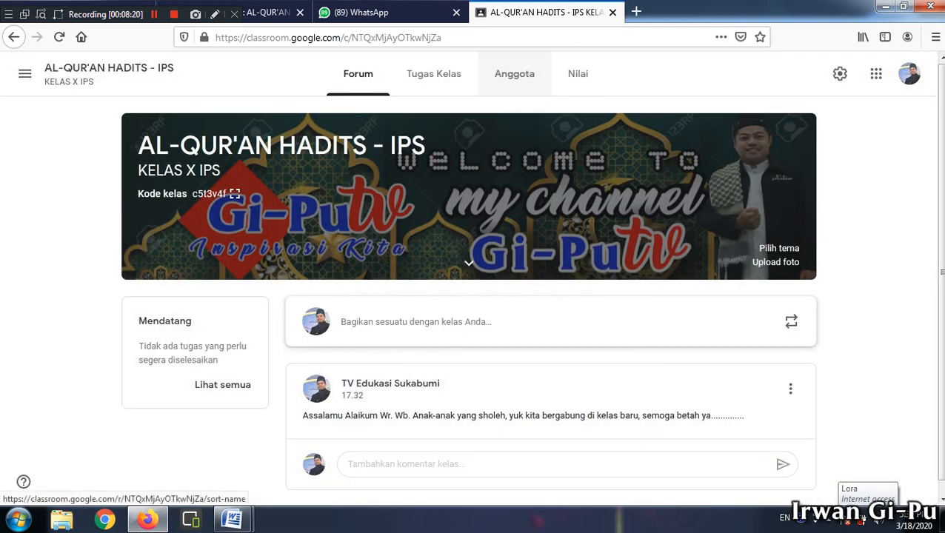
Step: Open the class member list and select only the class code in the Siswa section's invitation text
left_click(520, 73)
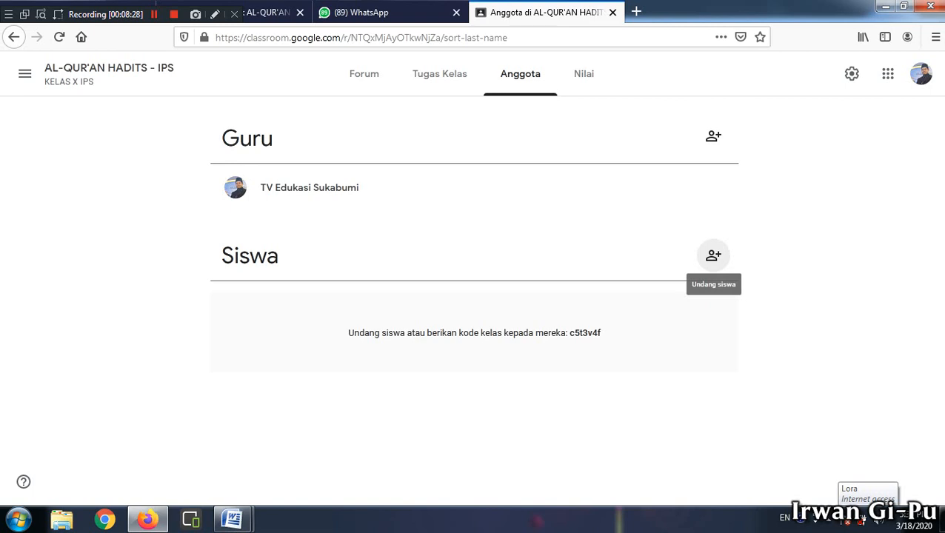
left_click_drag(566, 332, 600, 332)
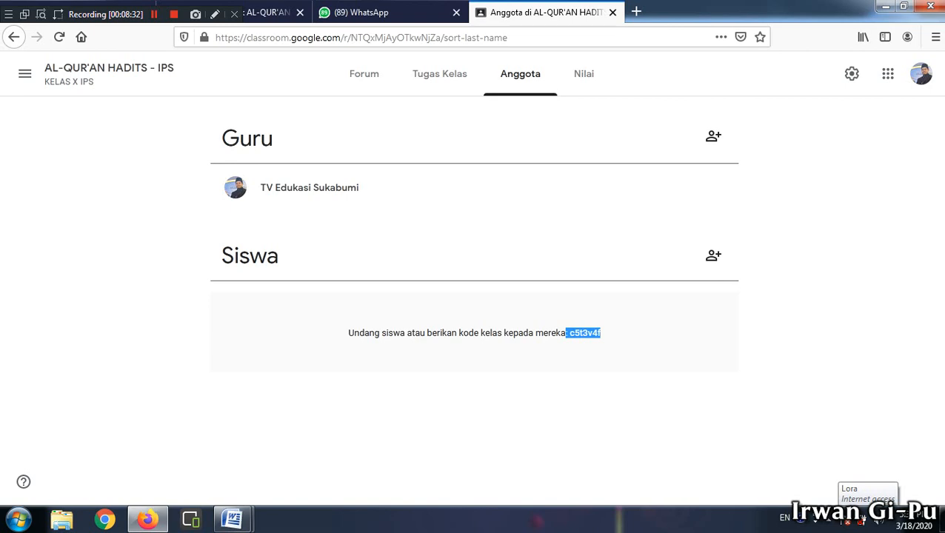
left_click(603, 335)
left_click_drag(570, 333, 601, 333)
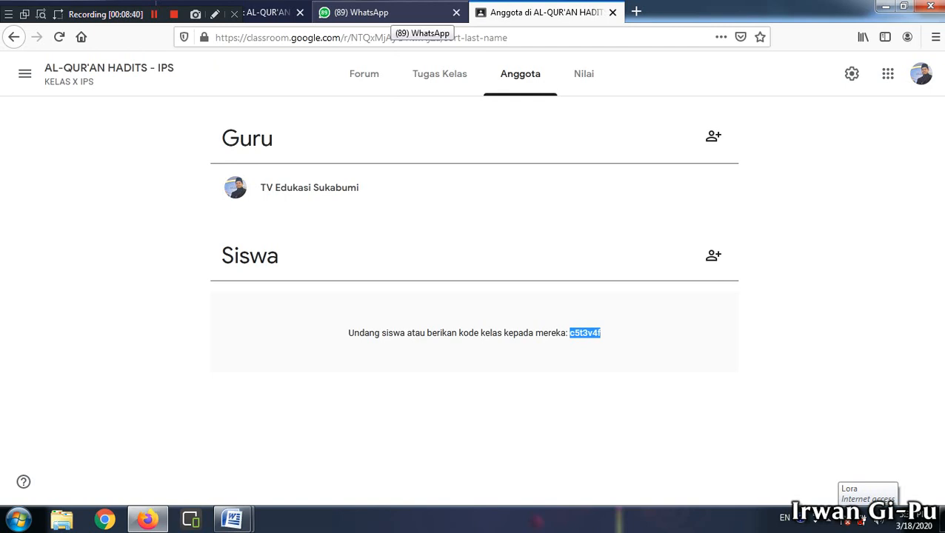
Step: Return to the class forum and activate the comment field under the posted announcement
left_click(363, 74)
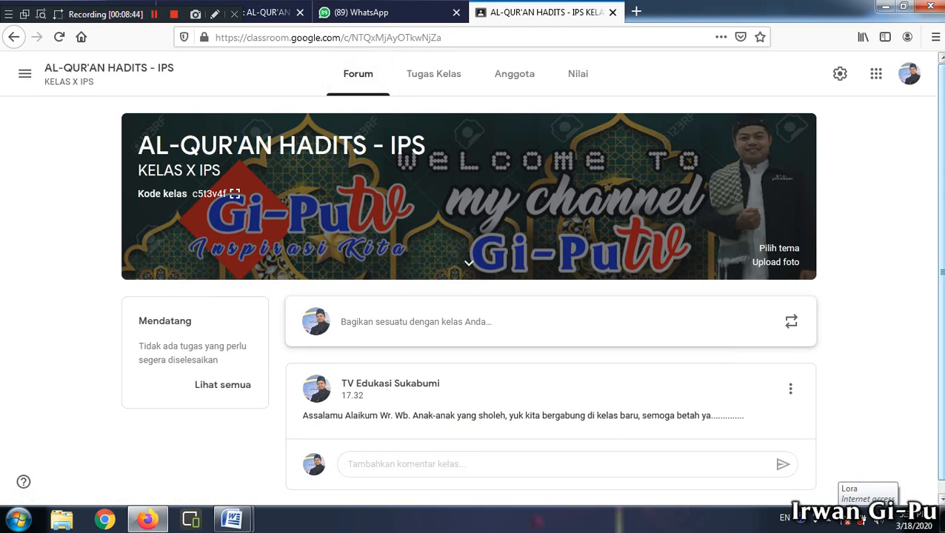
scroll(472, 297, "down", 1)
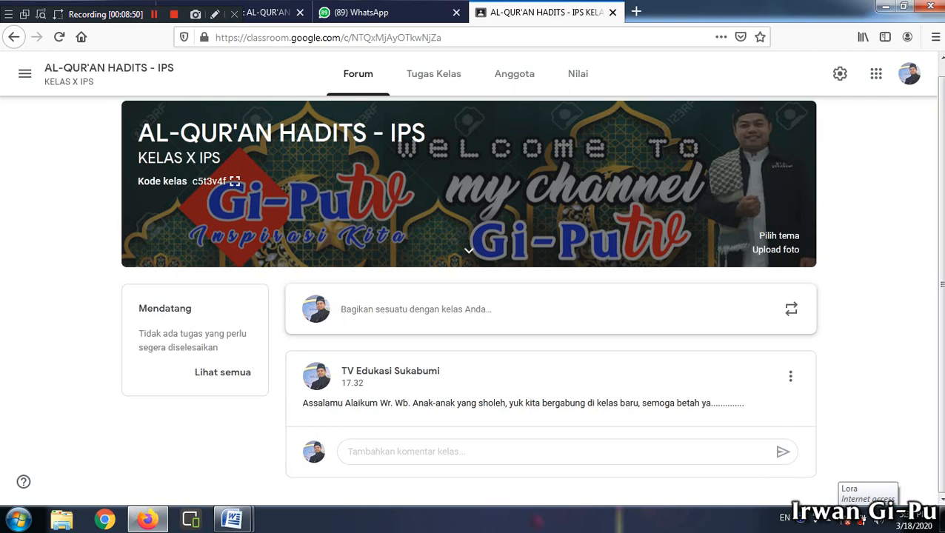
left_click(474, 452)
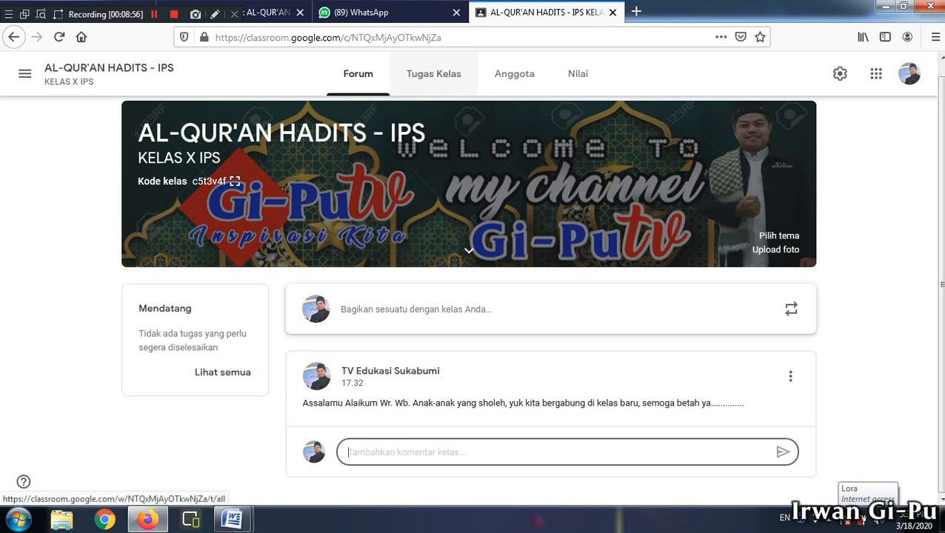
Step: Create a Materi item in the class work, dismiss the materials tip, and title it "Bab 7 Menjauhi Pergaulan Bebas"
left_click(434, 73)
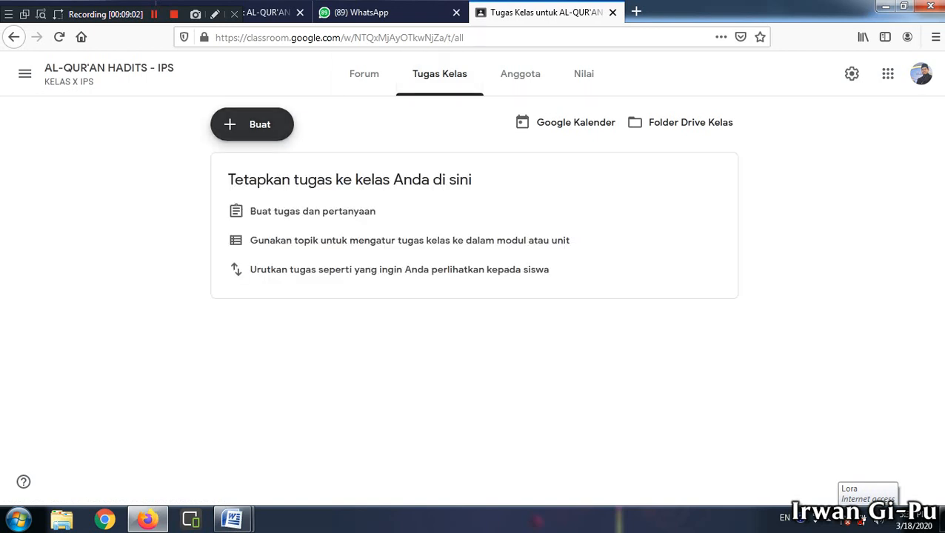
left_click(252, 124)
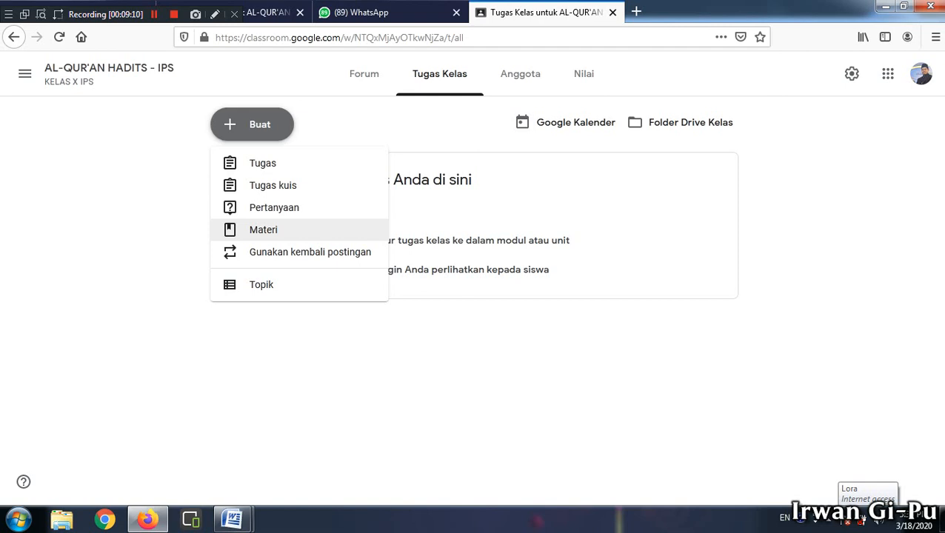
left_click(263, 229)
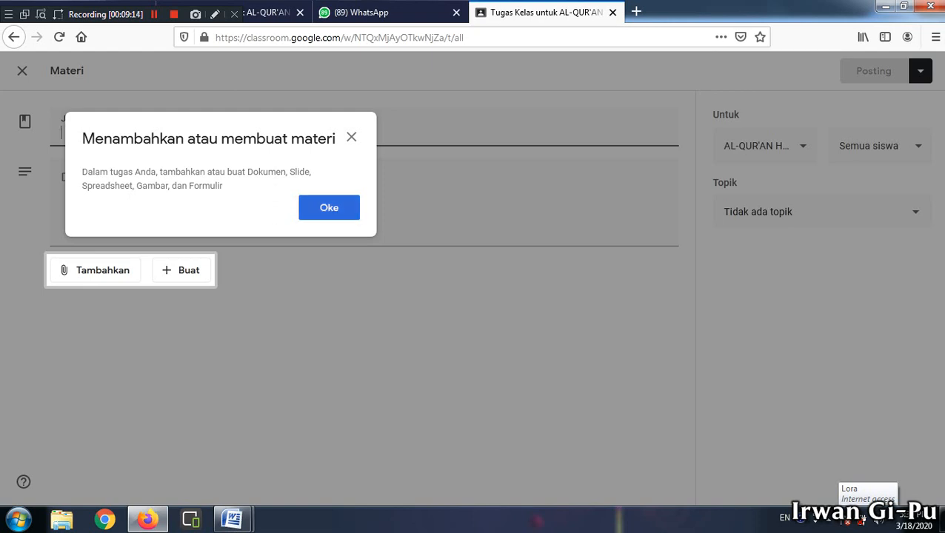
left_click(329, 208)
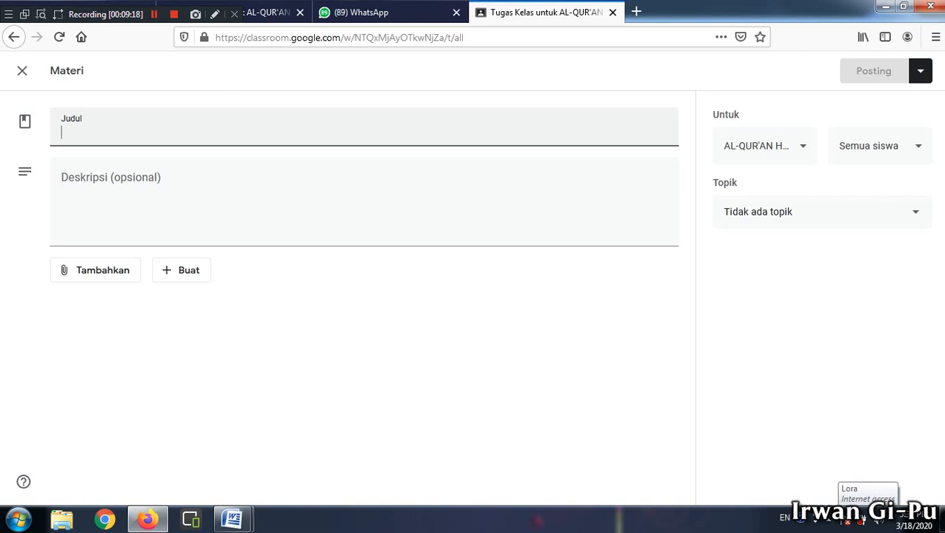
type("Bab ")
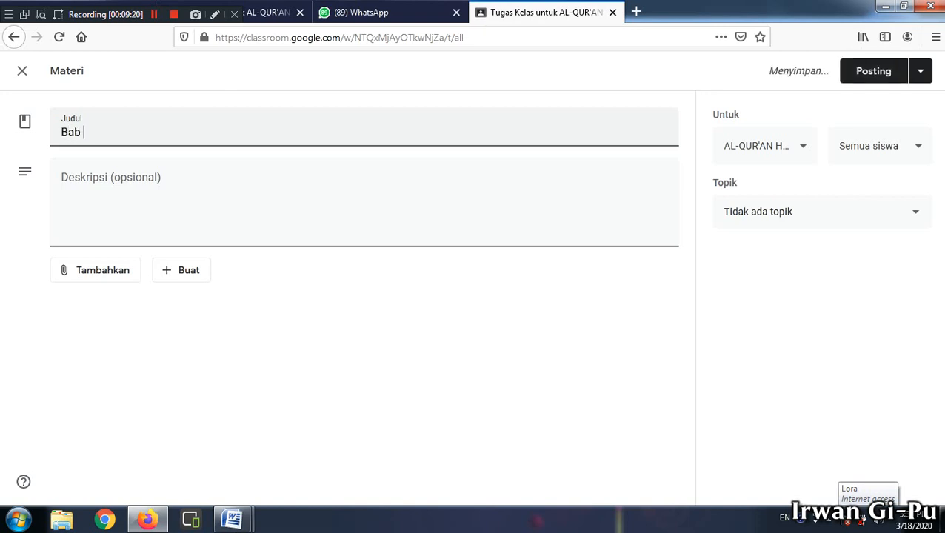
type("7 Menj")
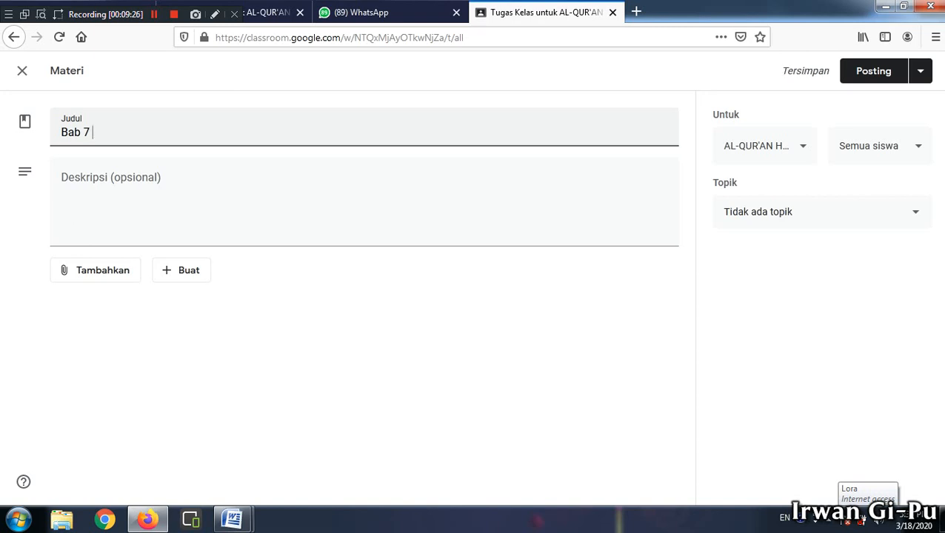
type("auh")
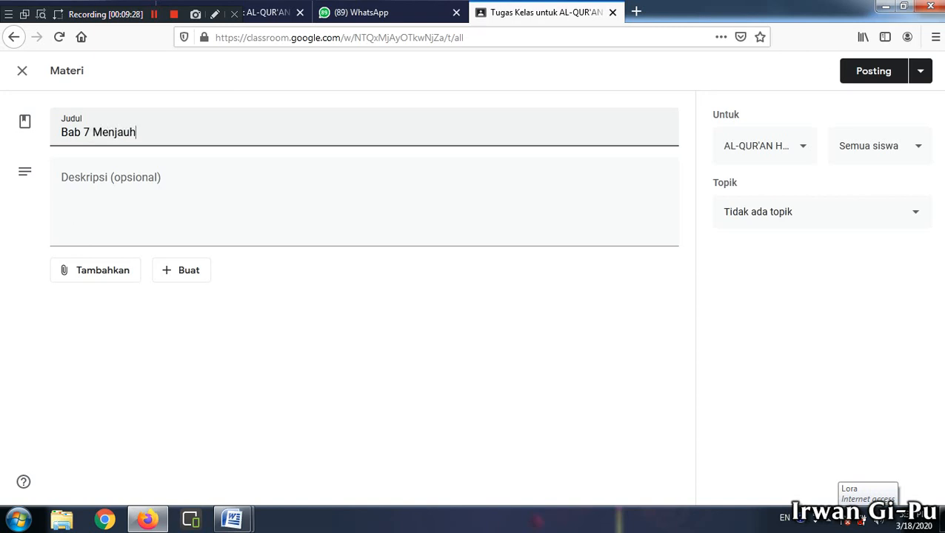
type("i Pergaulan Bebas")
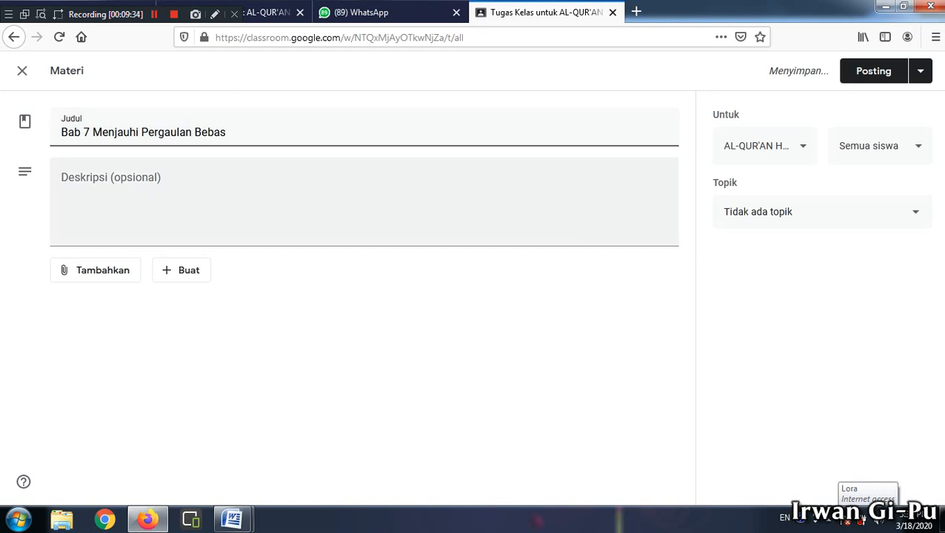
Step: Describe the material as "Asslm Wr. Wb. Hai anak-anak sholeh kalian hebat, masih mau belajar, silahkan kalian unduh materi Bab 7 Menjauhi Pergaulan Bebas"
left_click(139, 190)
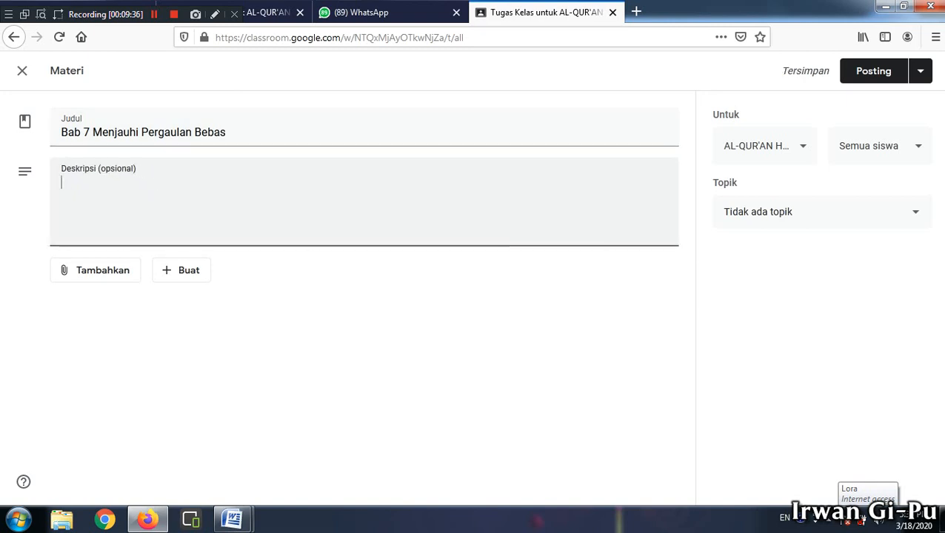
type("Assl")
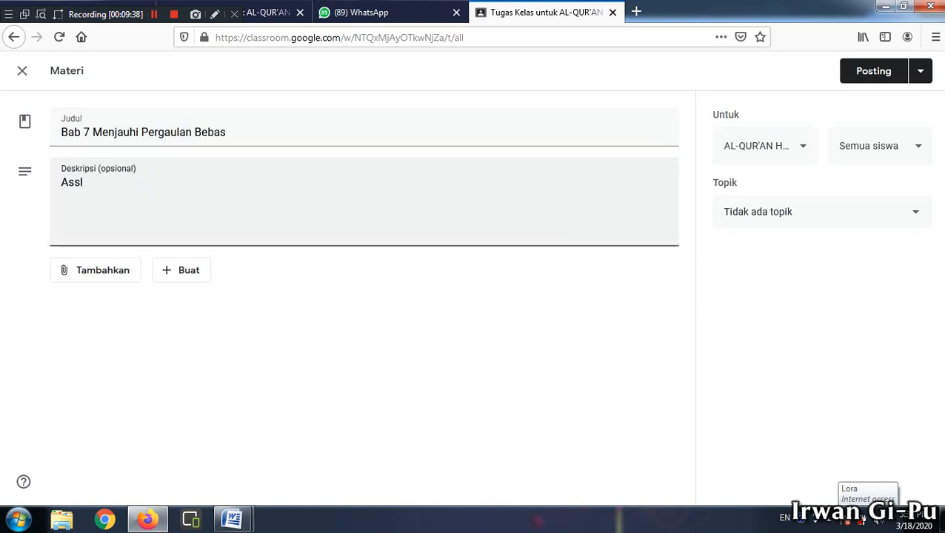
type("m W")
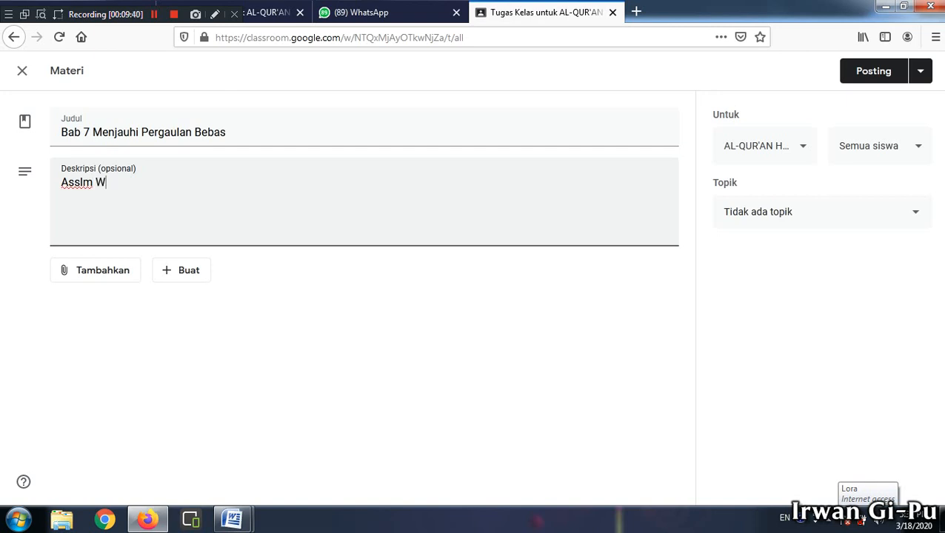
type("r. Wb. Hai anak-ana")
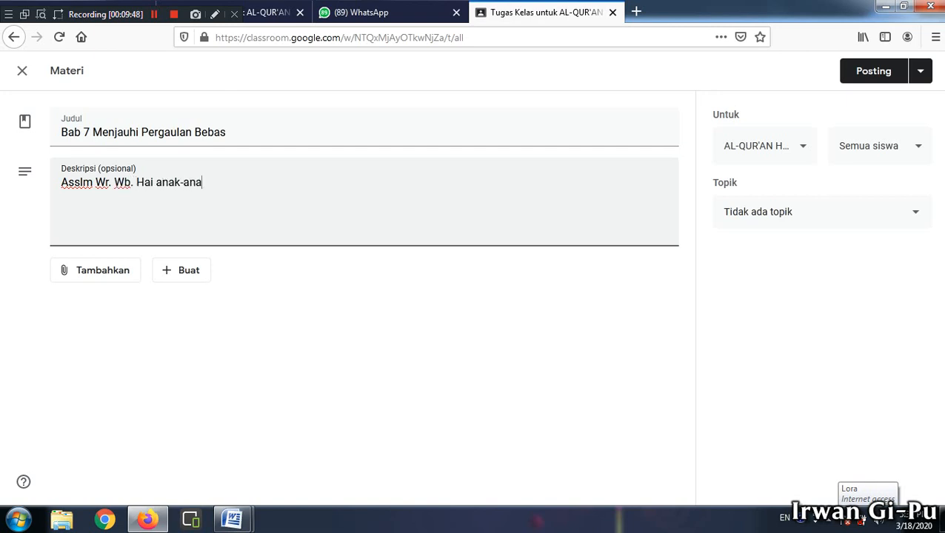
type("k sholeh kalian hebat")
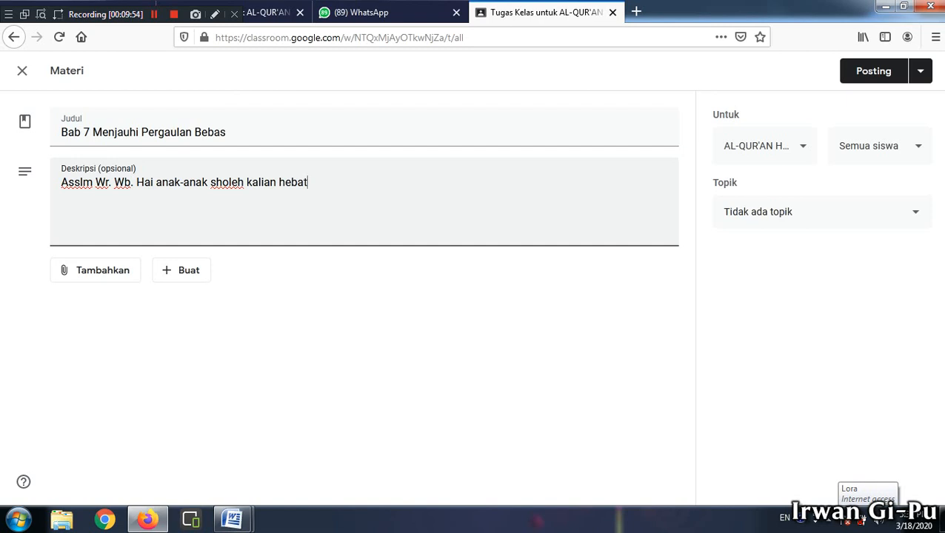
type(", masih mau belaja")
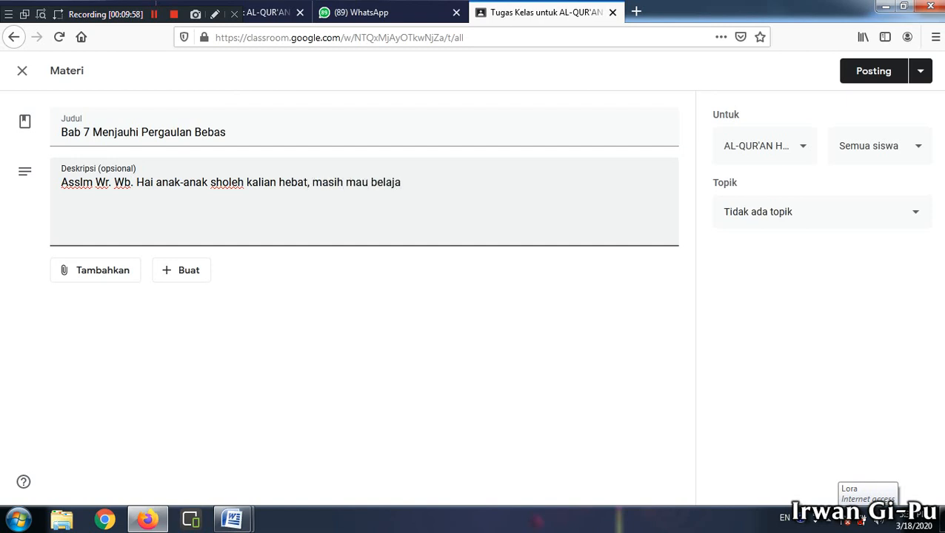
type("r, silahkan ")
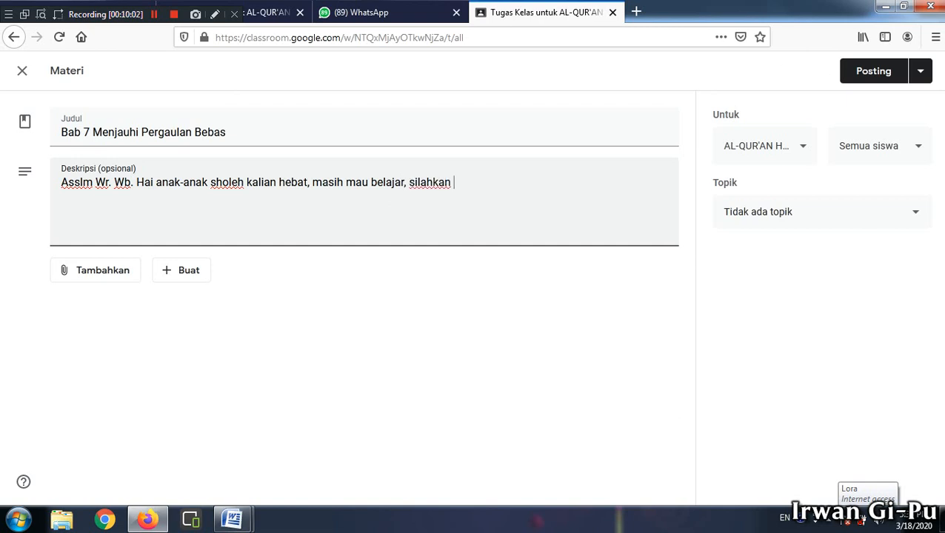
type("kalian unduk")
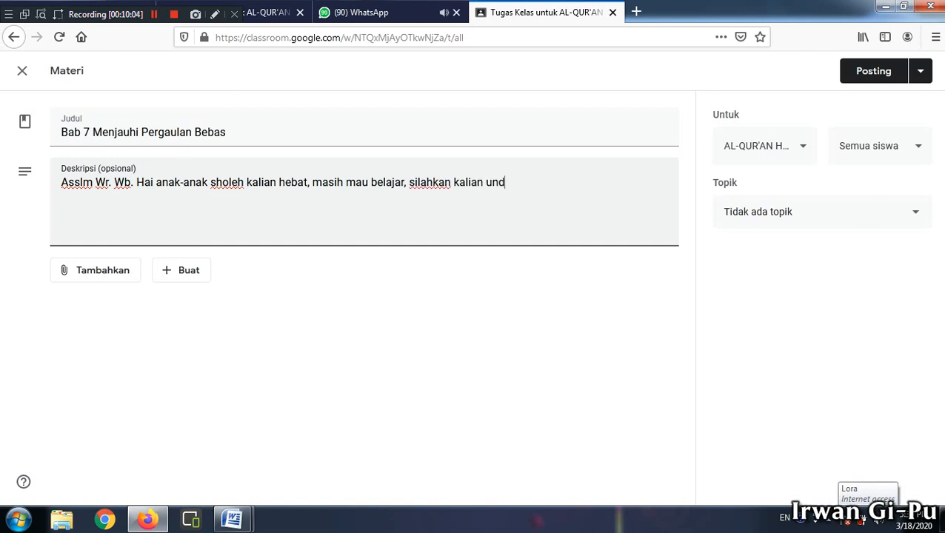
key("BackSpace")
key("BackSpace")
type("h materi")
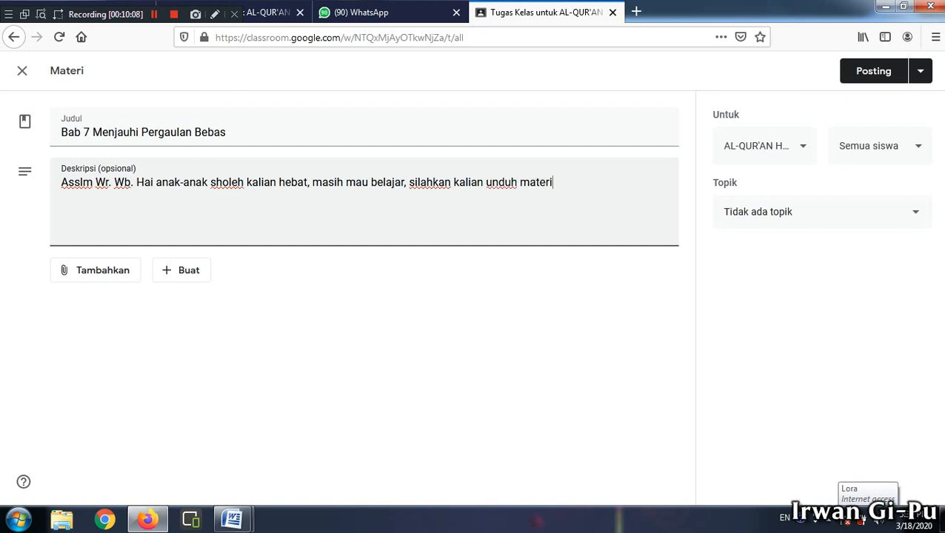
type("ab 7 Menjauhi Per")
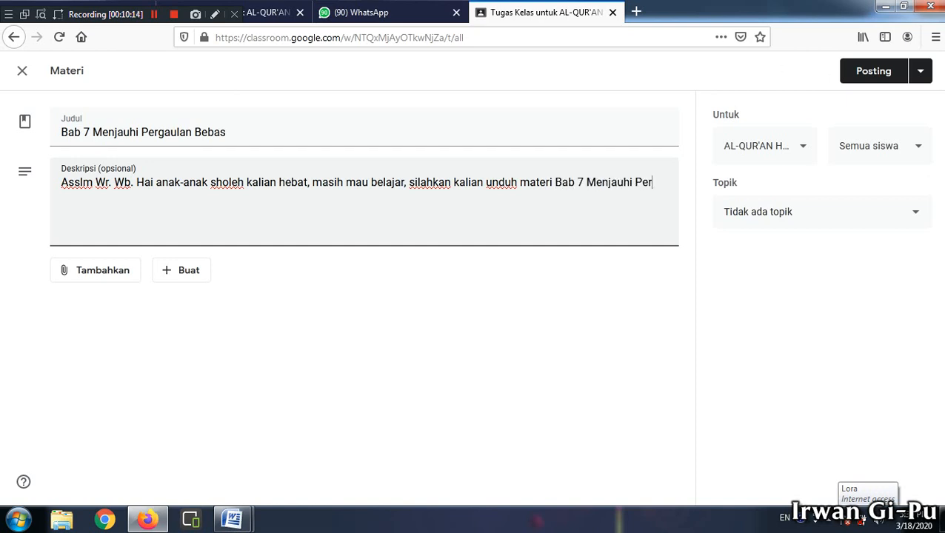
type("gaulan Bebas")
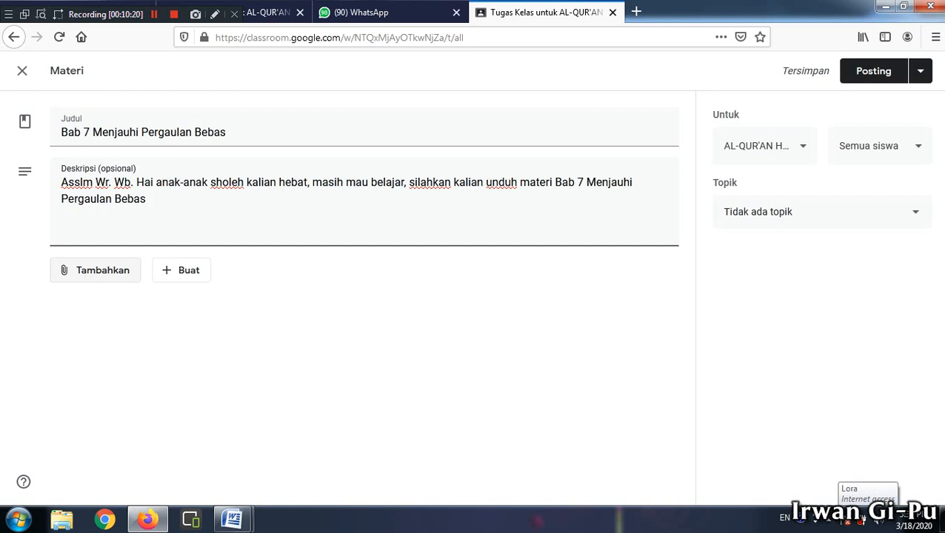
Step: Attach the file "2_BERITA ACARA PENYUSUNAN KURIKULUM.docx" from the computer's Downloads folder to the material
left_click(95, 270)
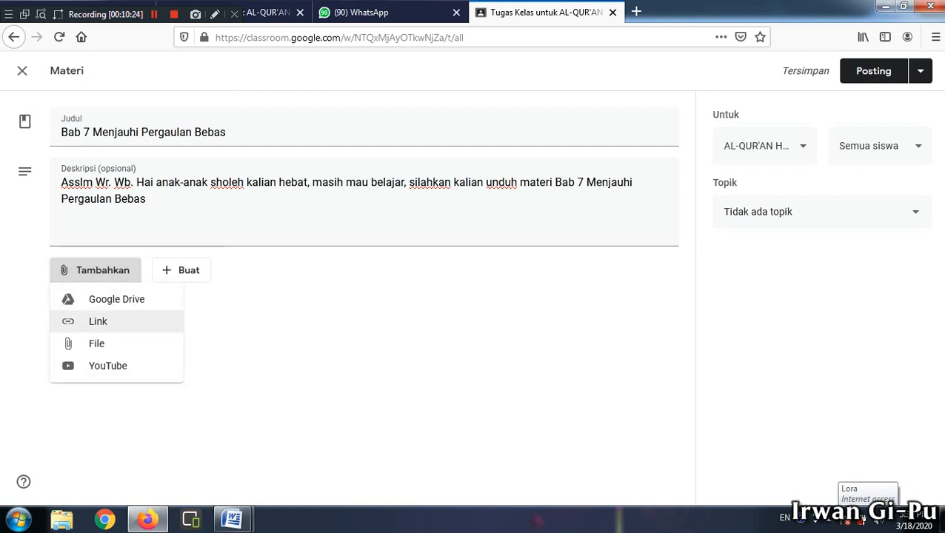
left_click(90, 343)
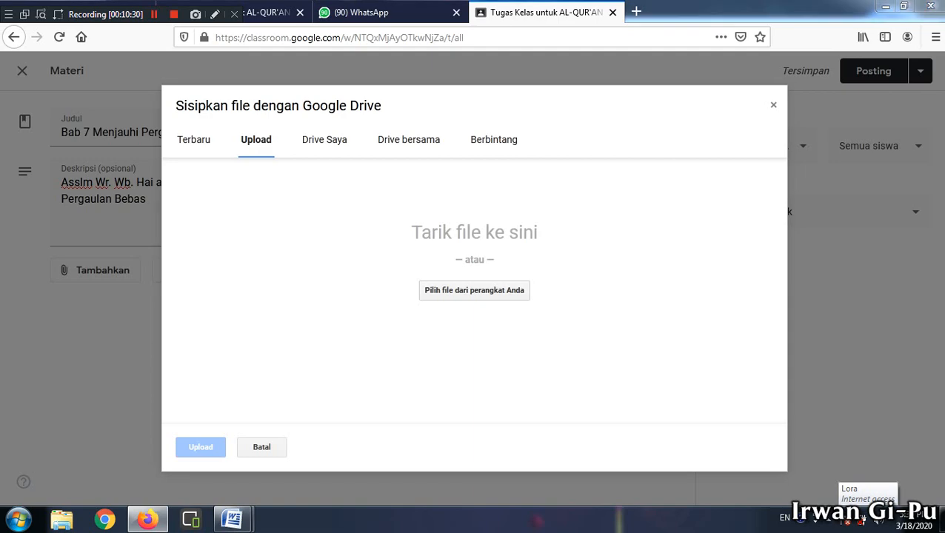
left_click(474, 291)
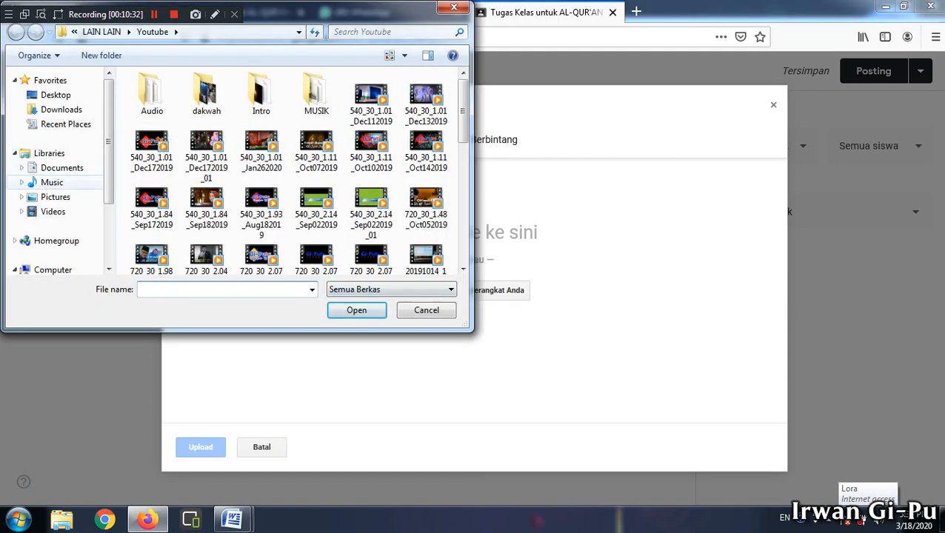
left_click(61, 110)
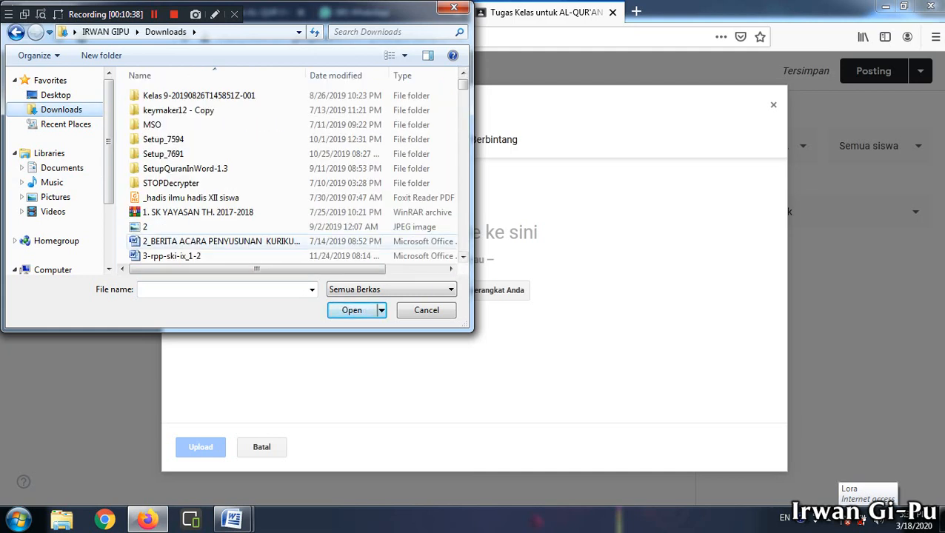
left_click(463, 257)
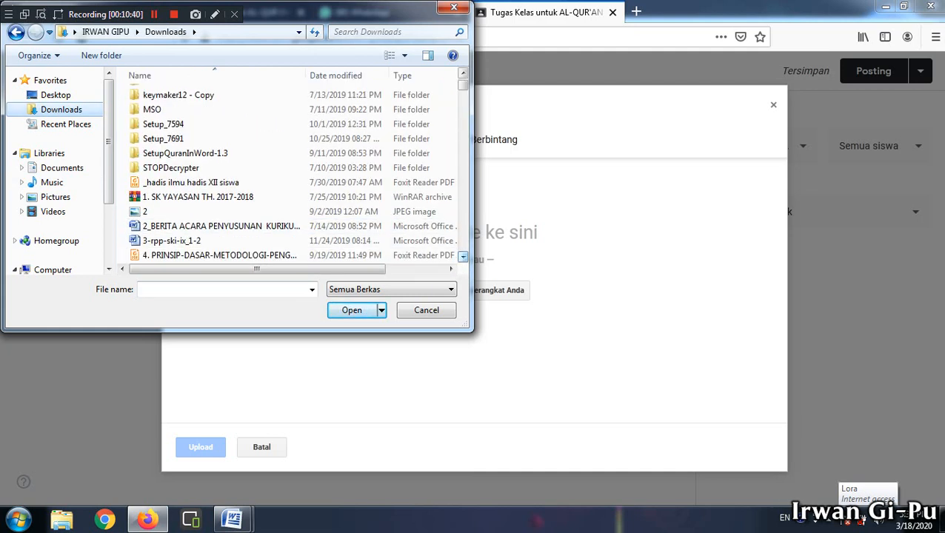
left_click(463, 256)
left_click(463, 256)
left_click(463, 256)
left_click(463, 256)
left_click(463, 256)
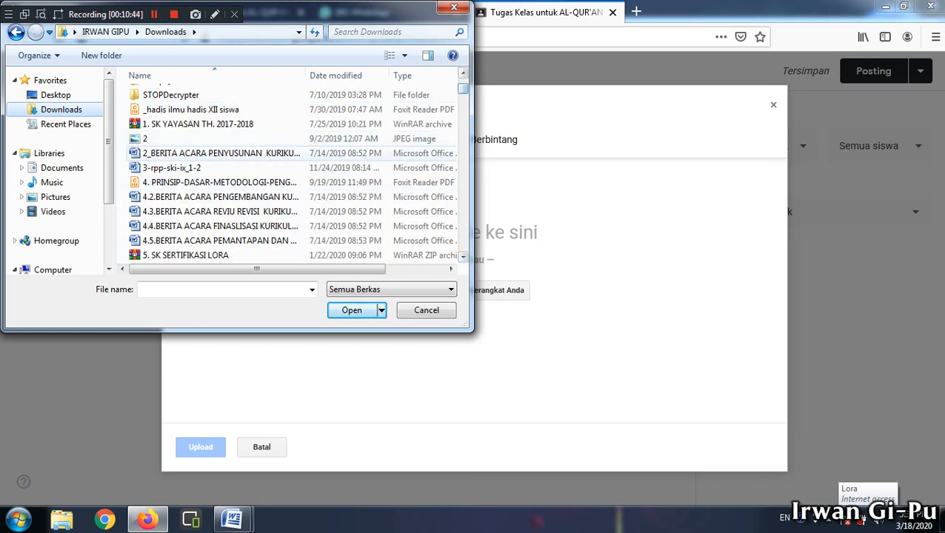
left_click(221, 154)
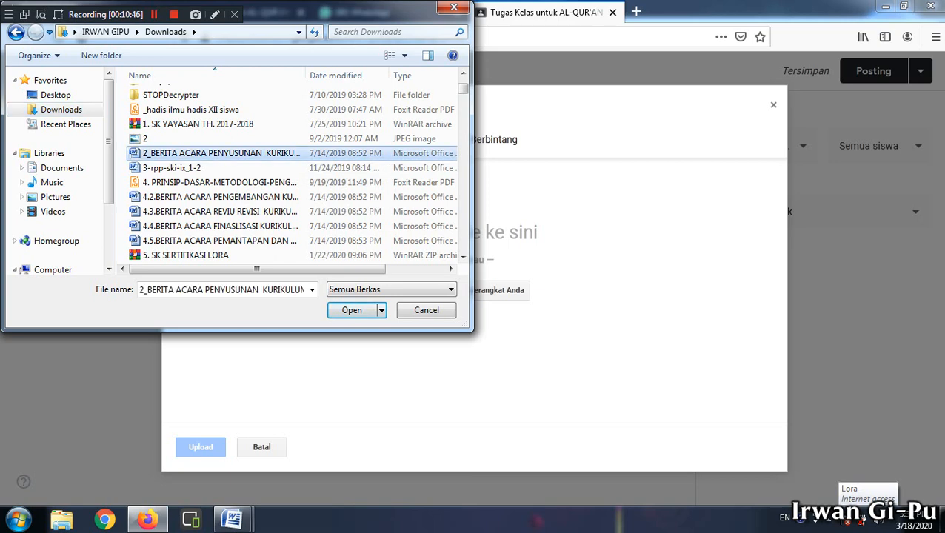
key("Return")
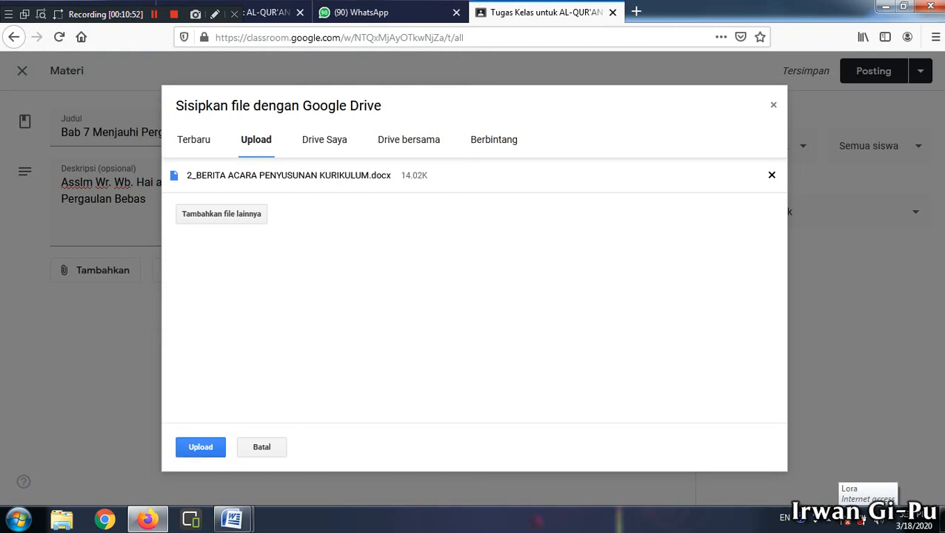
left_click(201, 448)
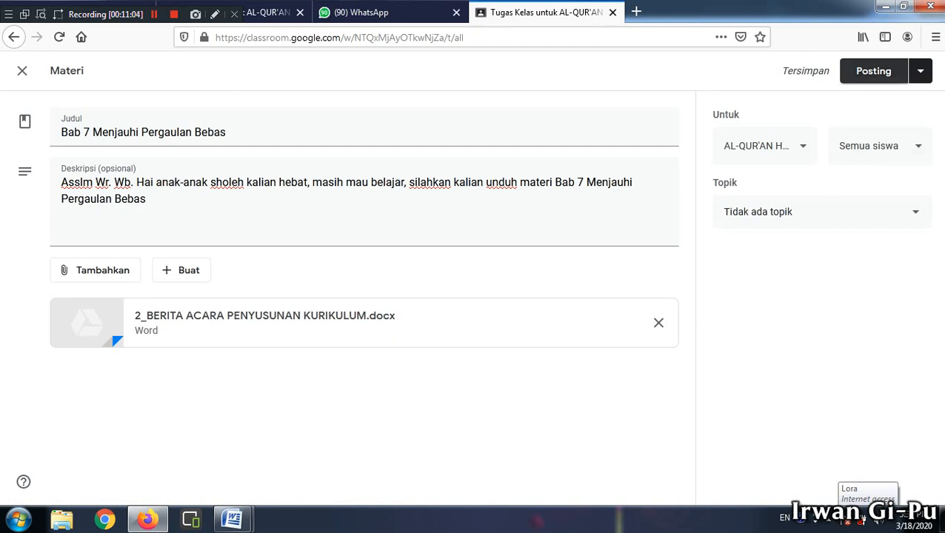
Step: Post the Bab 7 material to all students without a topic and dismiss the tip about adding topics
left_click(874, 71)
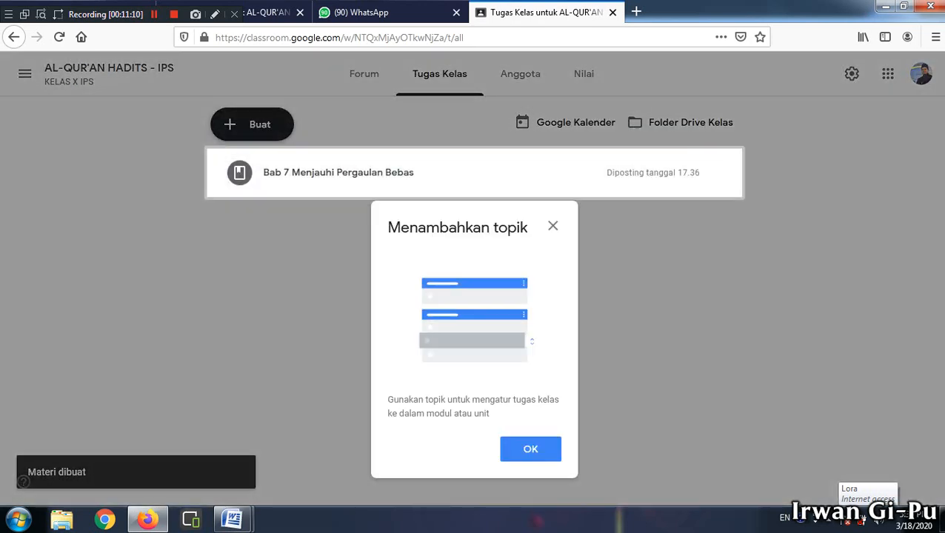
left_click(530, 450)
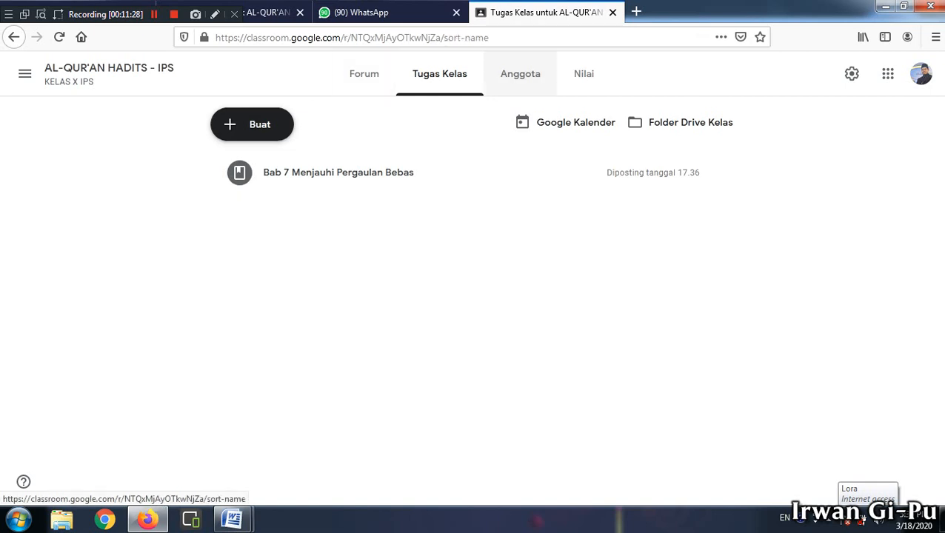
Step: View the student invitation form in the class member list and close it without inviting anyone
left_click(520, 73)
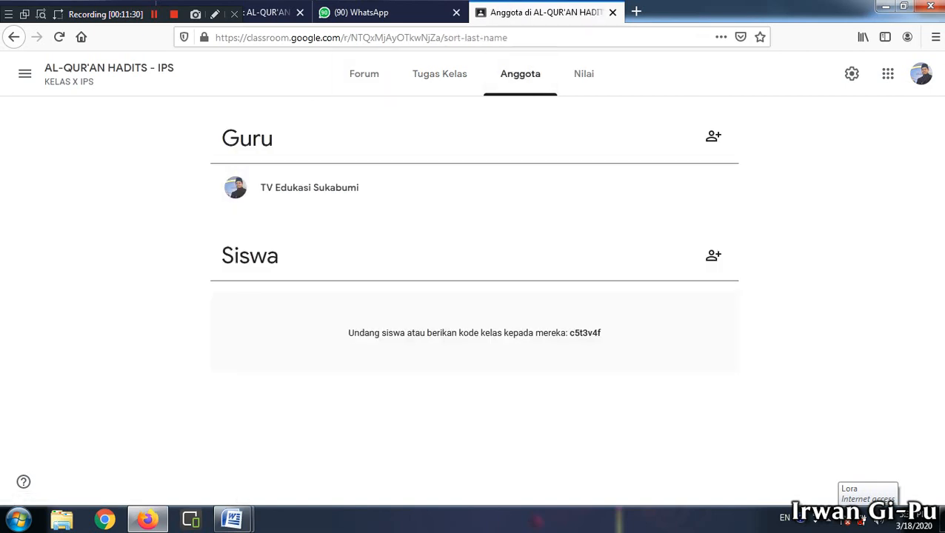
left_click(714, 256)
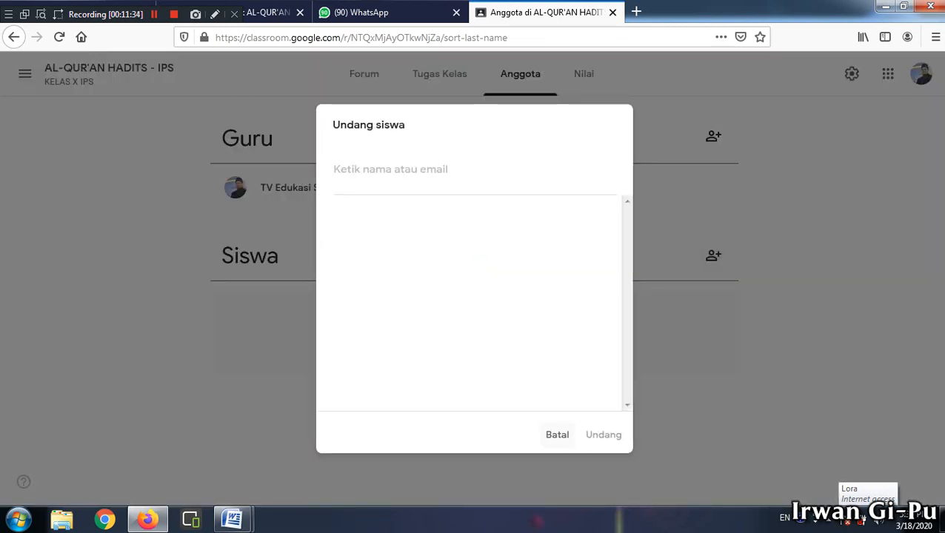
key("Escape")
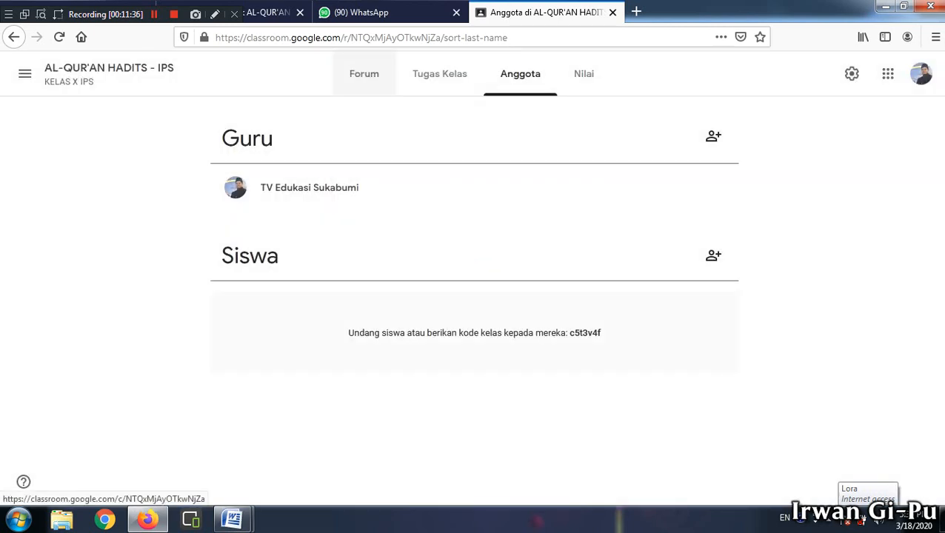
Step: Return to the class forum, display the class code enlarged, select the code text, and close the enlarged view
left_click(364, 73)
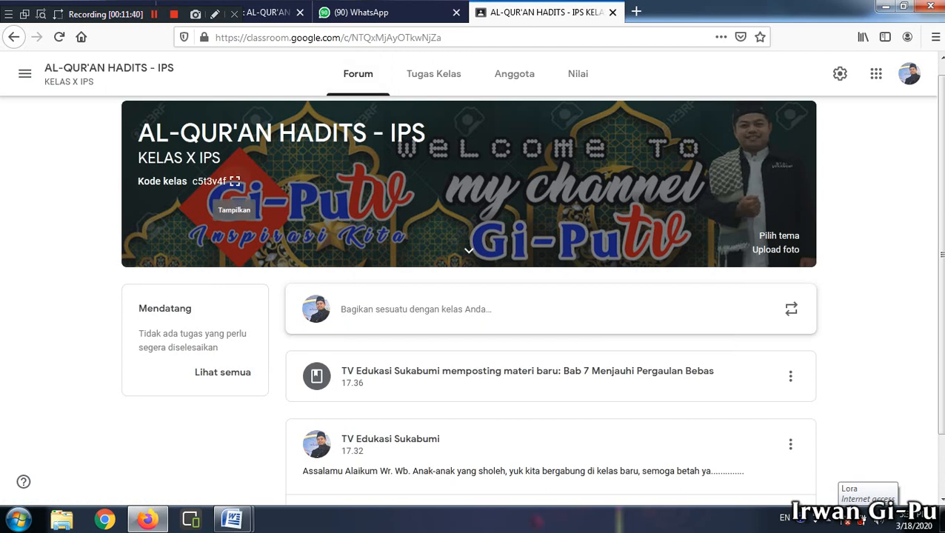
left_click(235, 181)
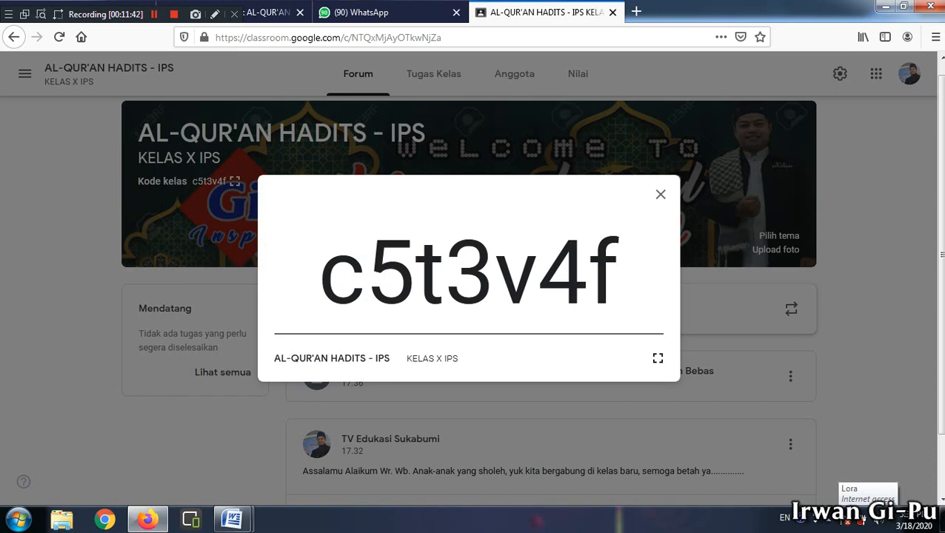
left_click_drag(320, 270, 619, 270)
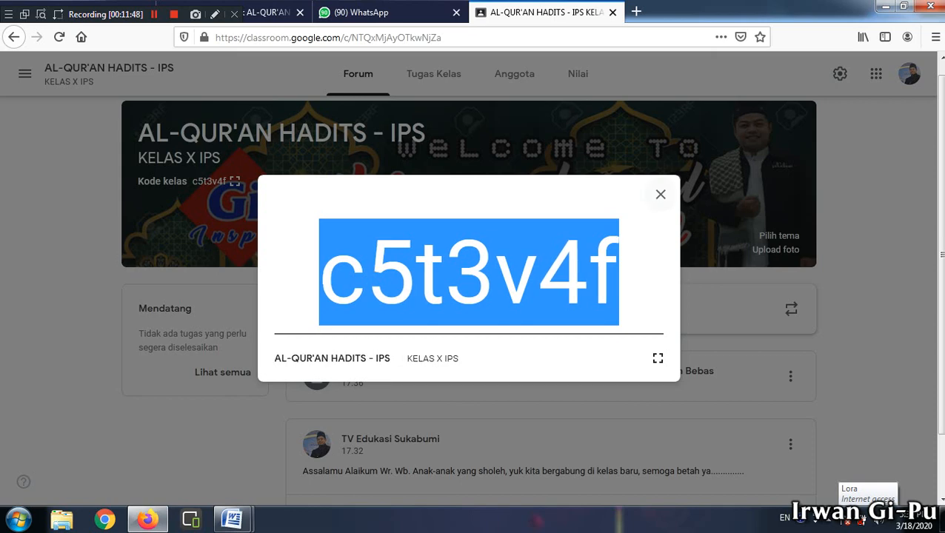
left_click(661, 194)
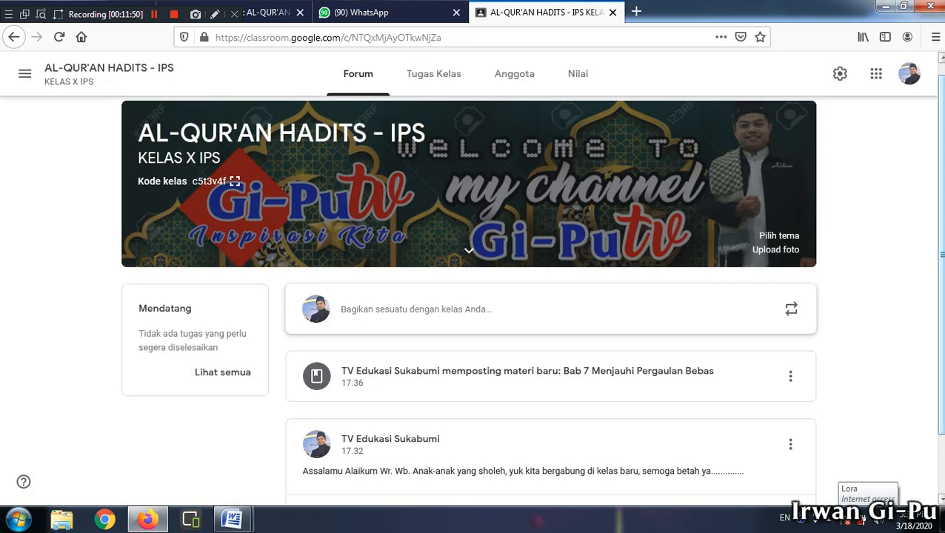